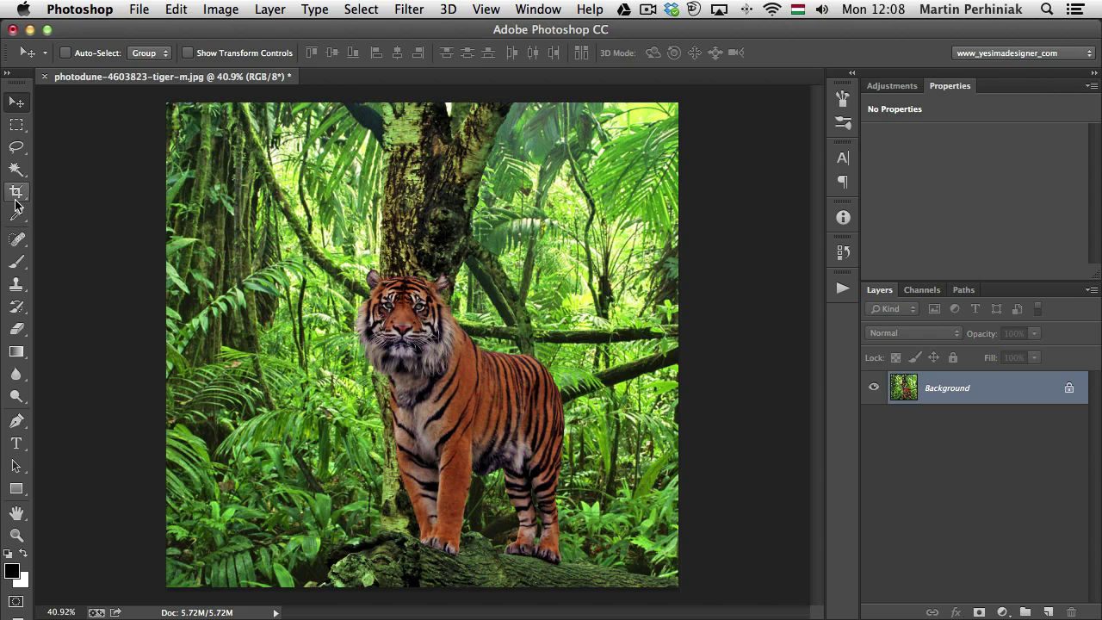
# Step: With the Crop tool, pull the crop in from the top-right corner to frame the tiger more tightly
pyautogui.click(16, 199)
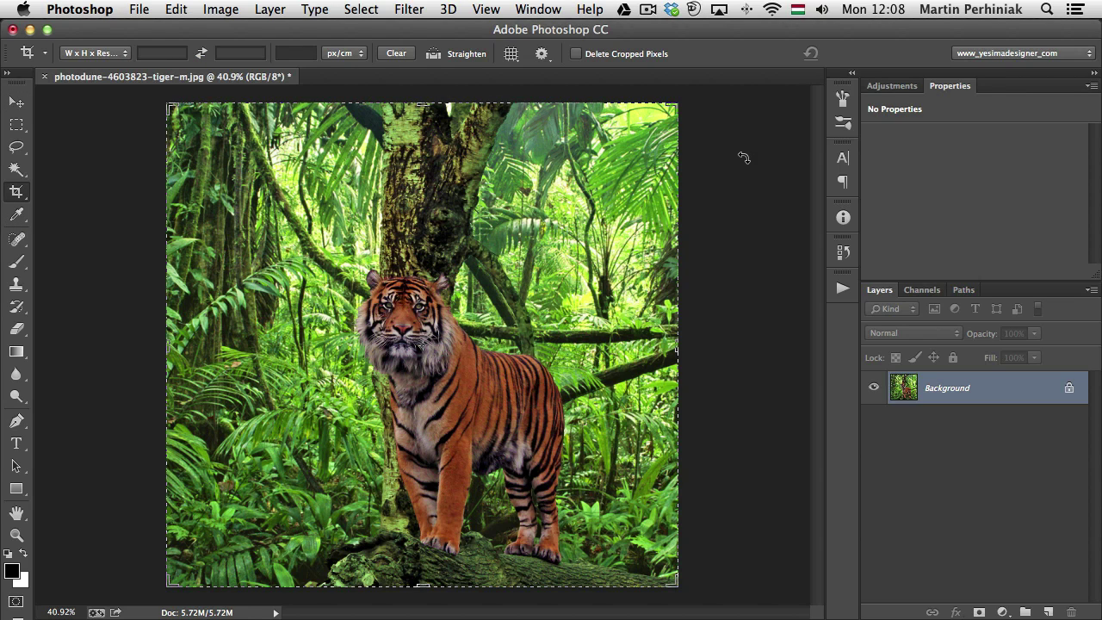
pyautogui.moveTo(678, 105); pyautogui.dragTo(685, 222)
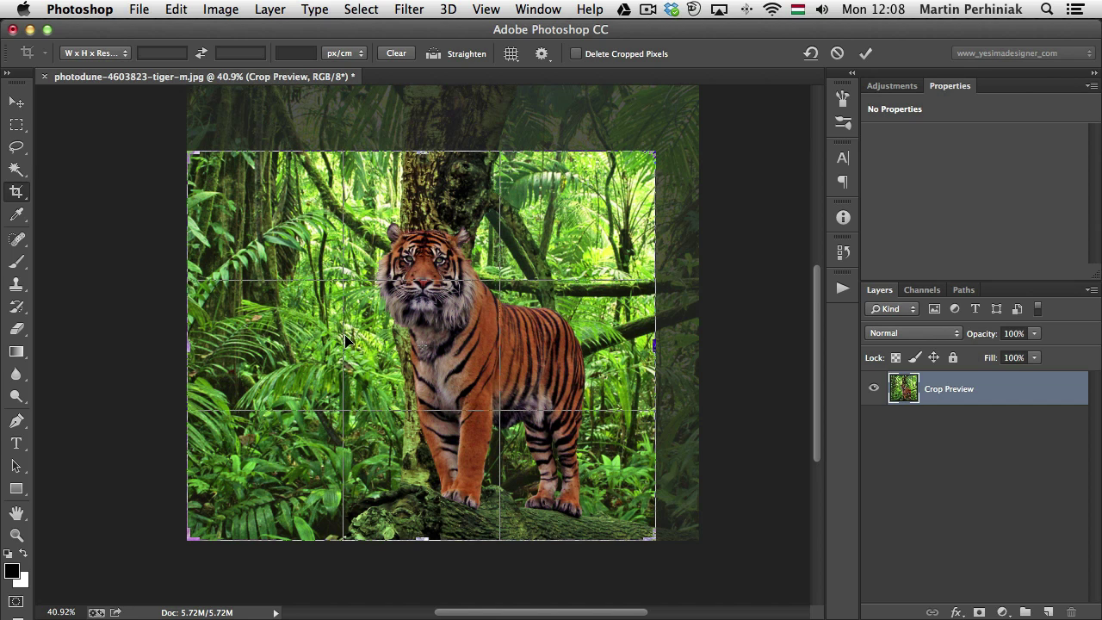
# Step: Cycle the crop overlay through Grid, Golden Ratio, Golden Spiral and Rule of Thirds, ending on Golden Spiral
pyautogui.click(512, 54)
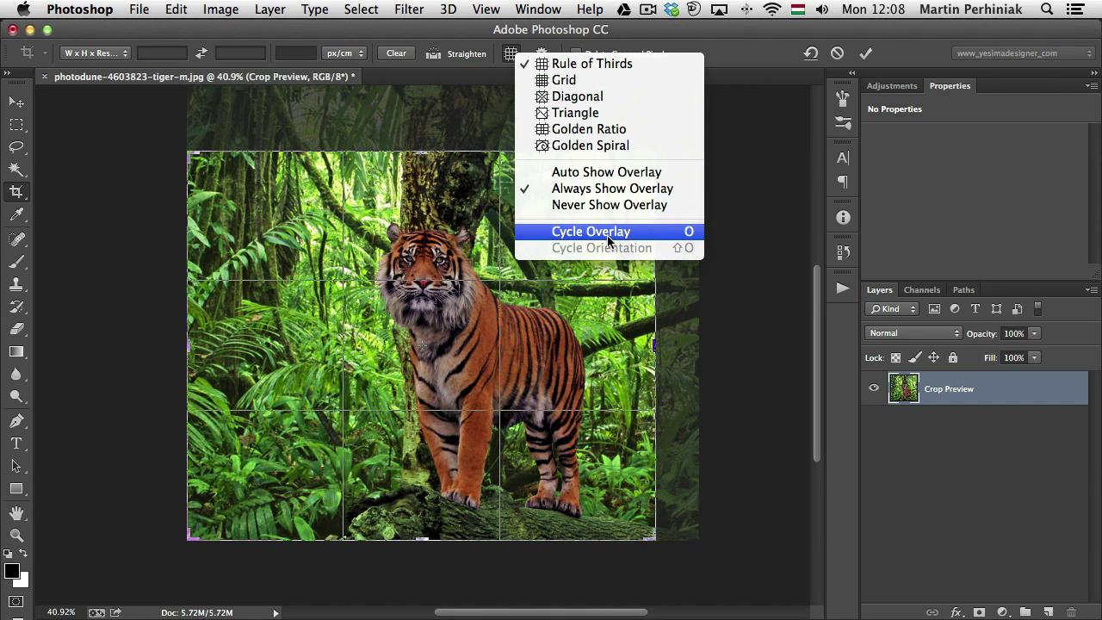
pyautogui.press('Escape')
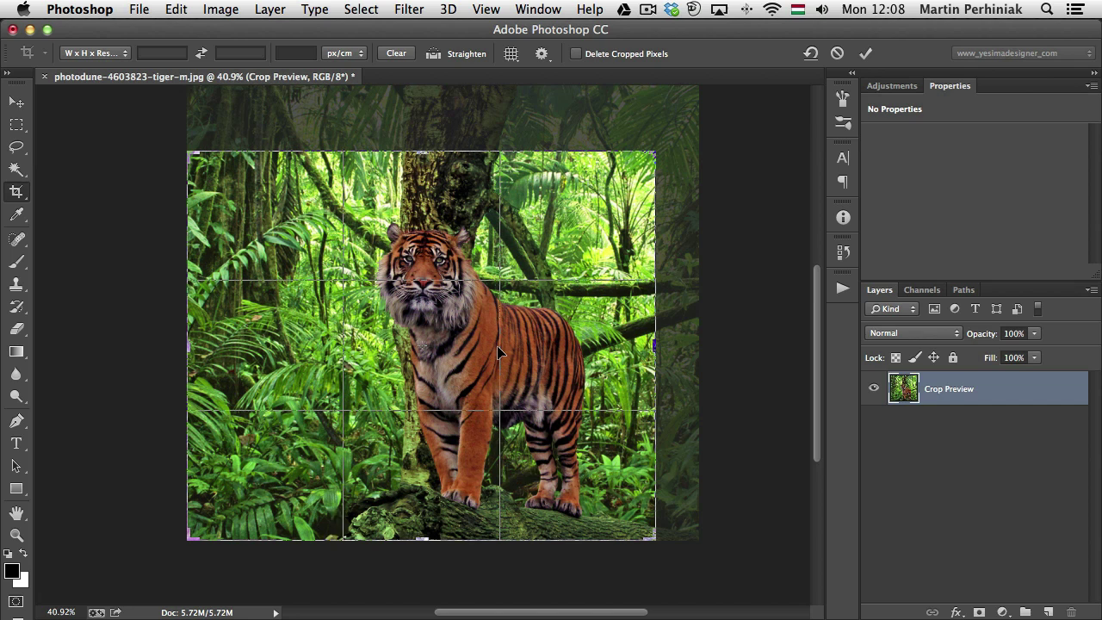
pyautogui.press('o')
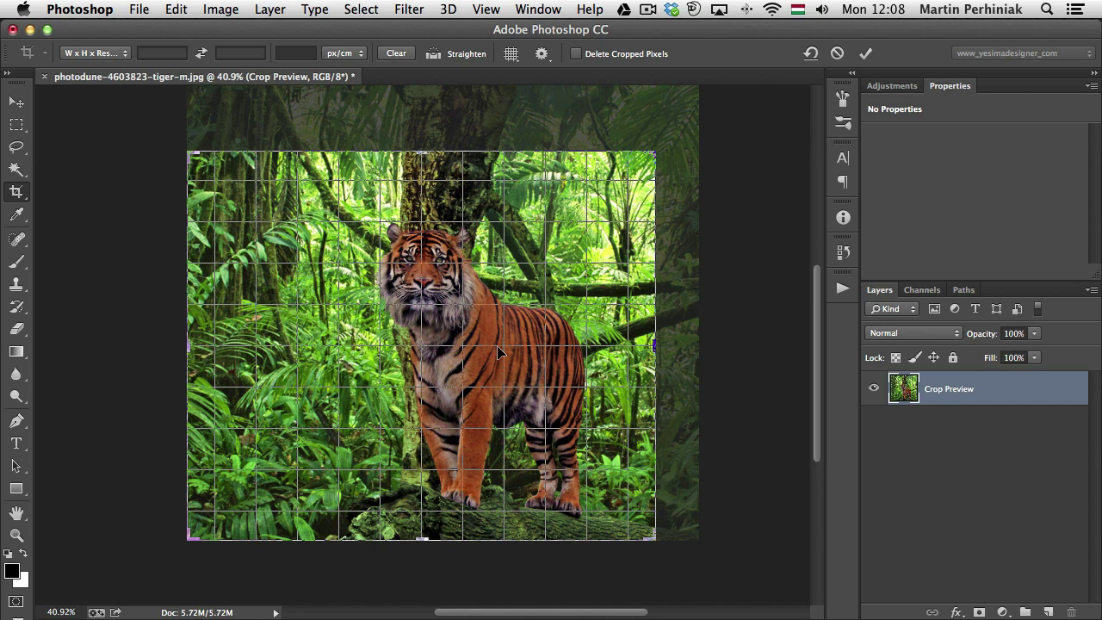
pyautogui.press('o')
pyautogui.press('o')
pyautogui.press('o')
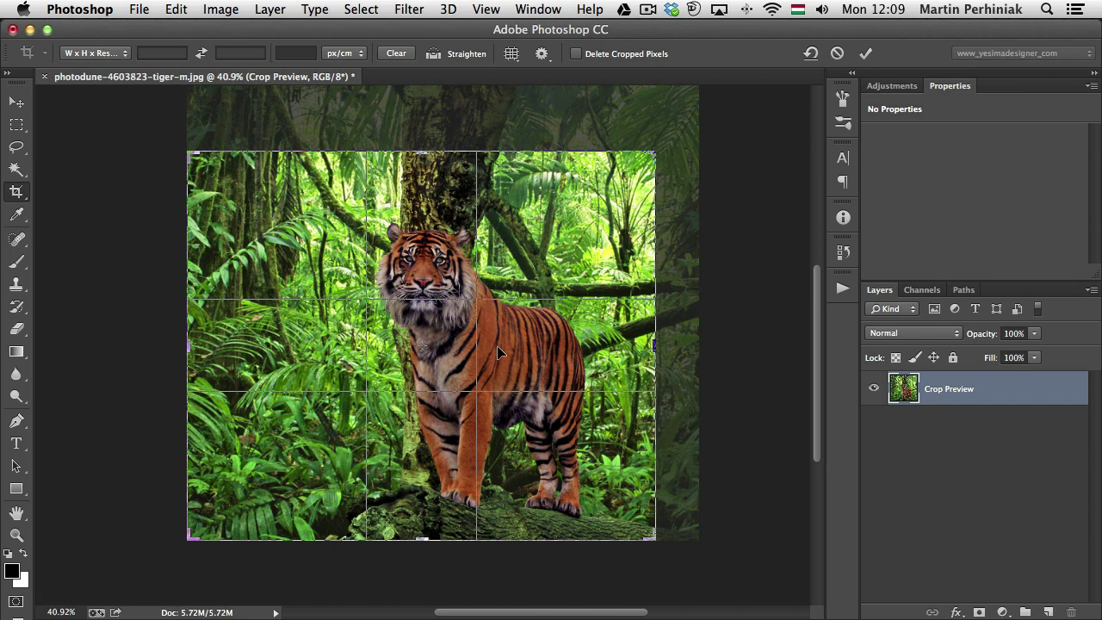
pyautogui.press('o')
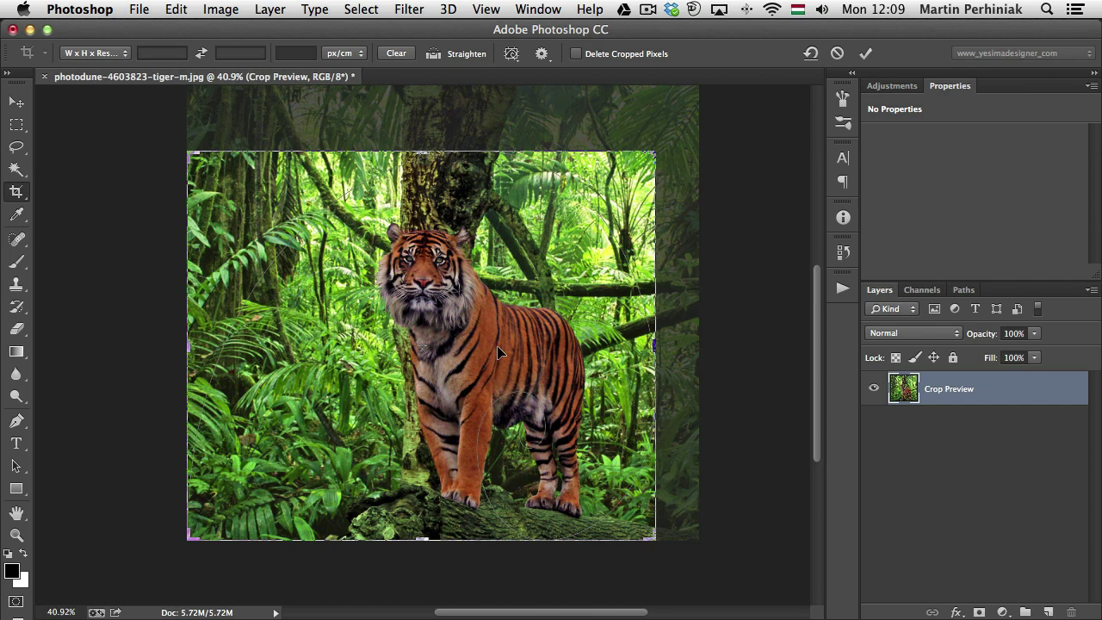
pyautogui.press('o')
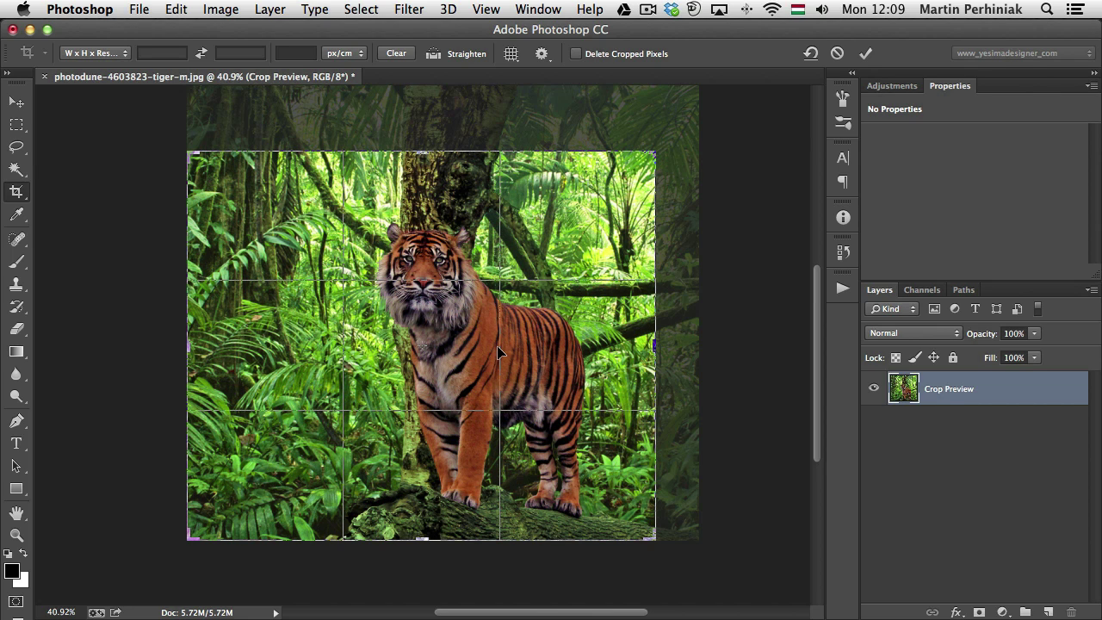
pyautogui.press('o')
pyautogui.press('o')
pyautogui.press('o')
pyautogui.press('o')
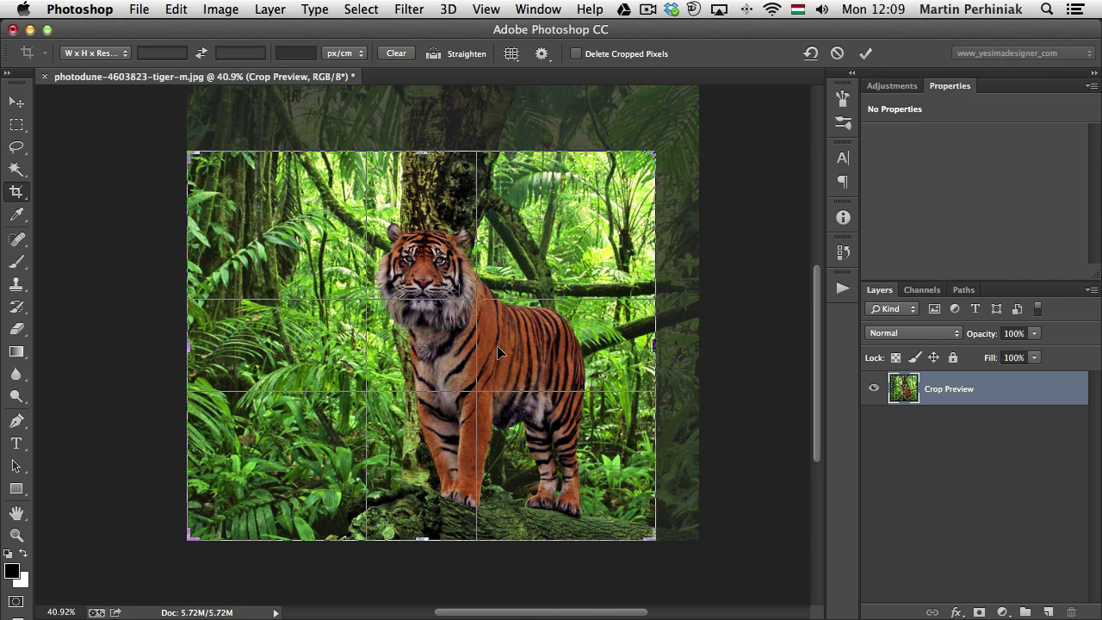
pyautogui.press('o')
pyautogui.click(511, 54)
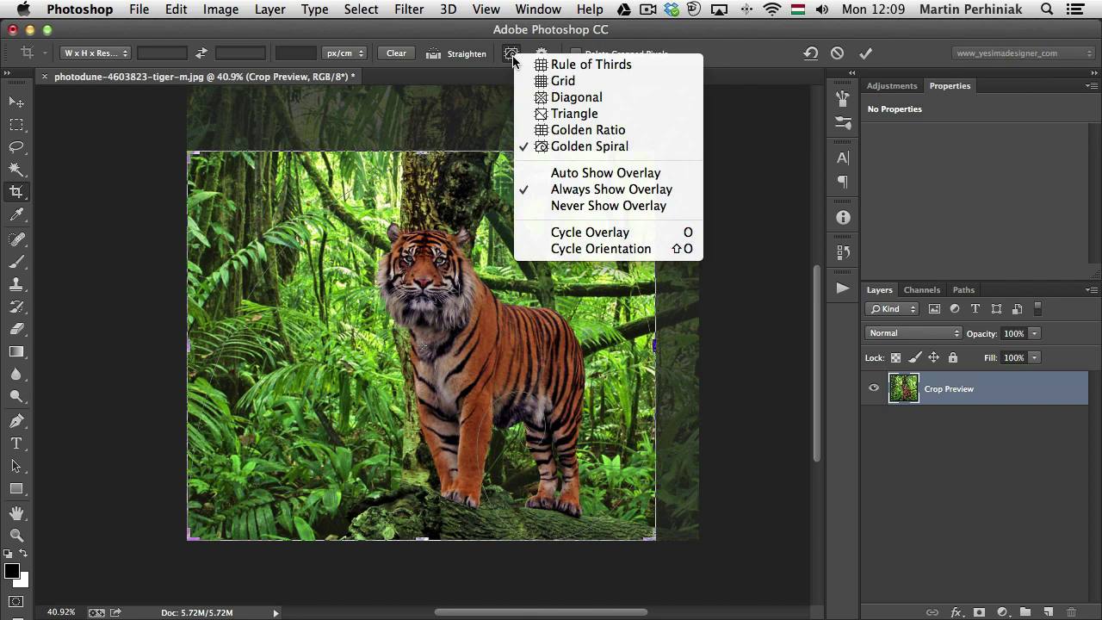
pyautogui.click(752, 76)
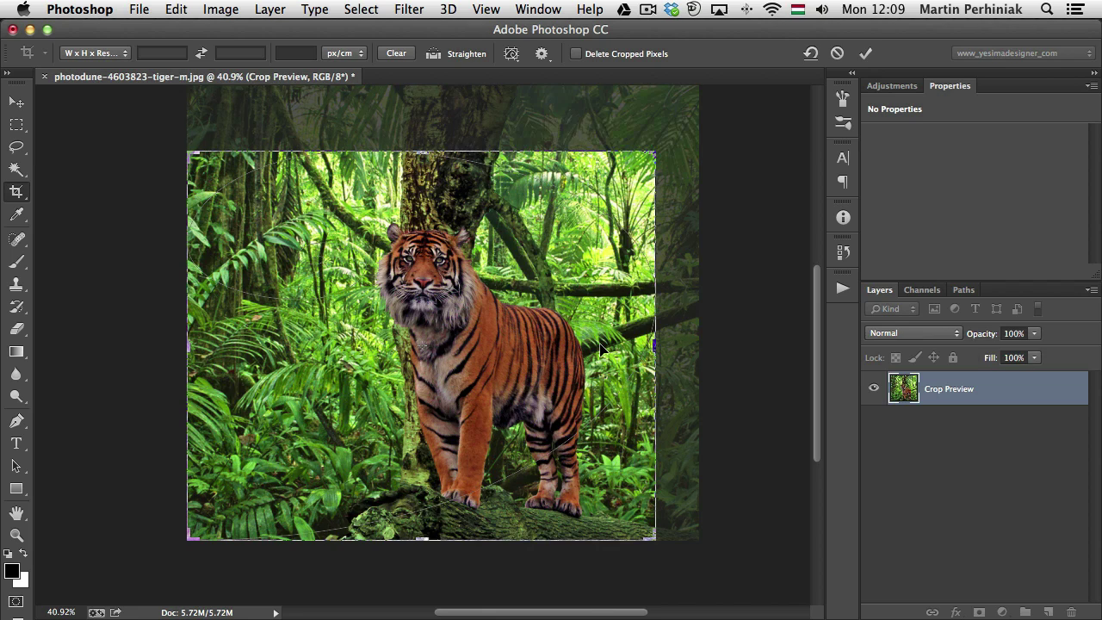
# Step: Cancel the pending crop and add a new Layer 1 filled with black
pyautogui.press('Return')
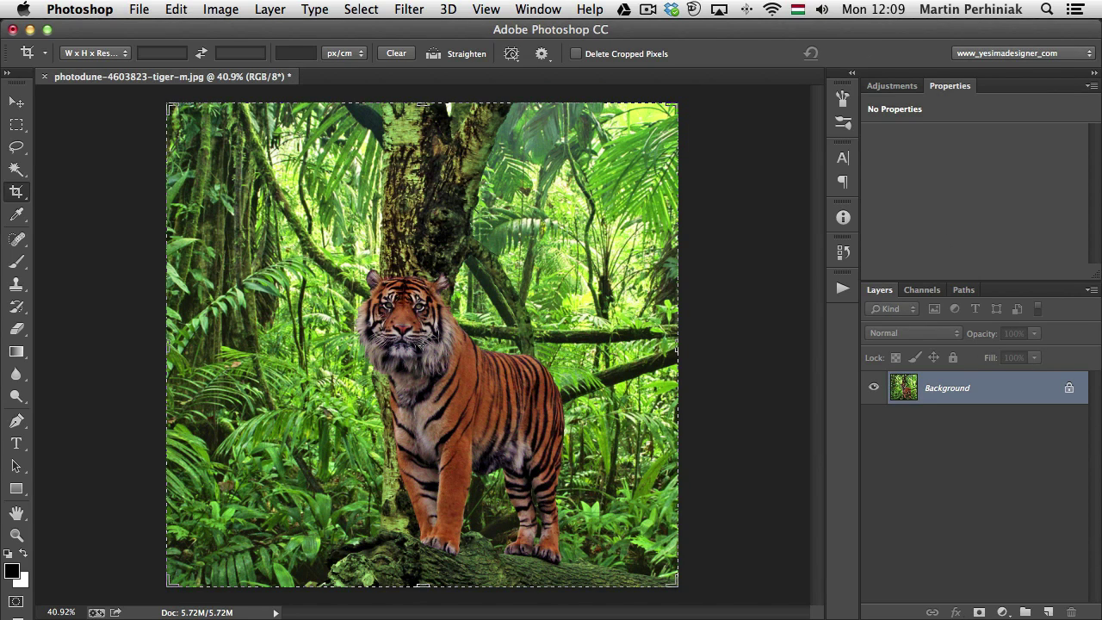
pyautogui.click(1049, 610)
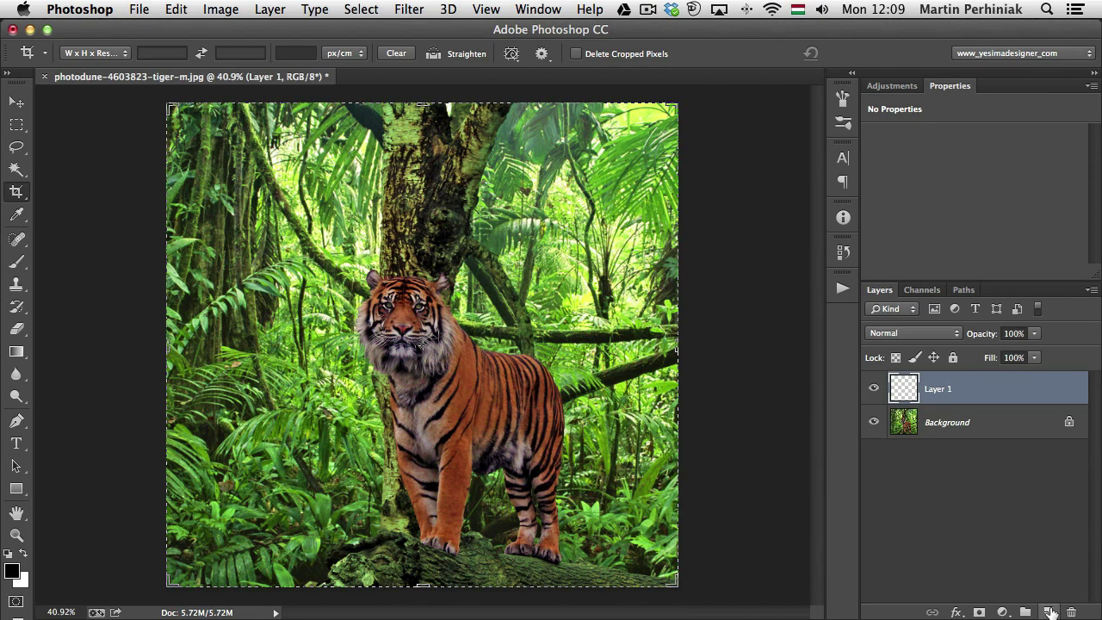
pyautogui.hotkey('alt', 'BackSpace')
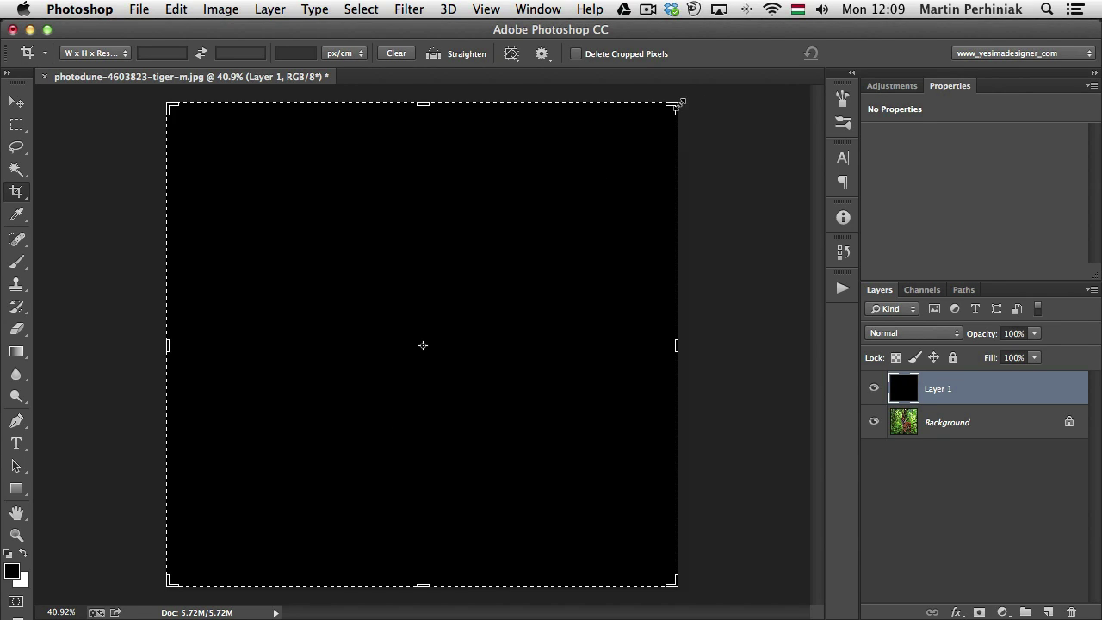
# Step: Shrink a crop from the top-right and flip the golden spiral's orientation twice with Shift+O
pyautogui.moveTo(680, 104); pyautogui.dragTo(610, 166)
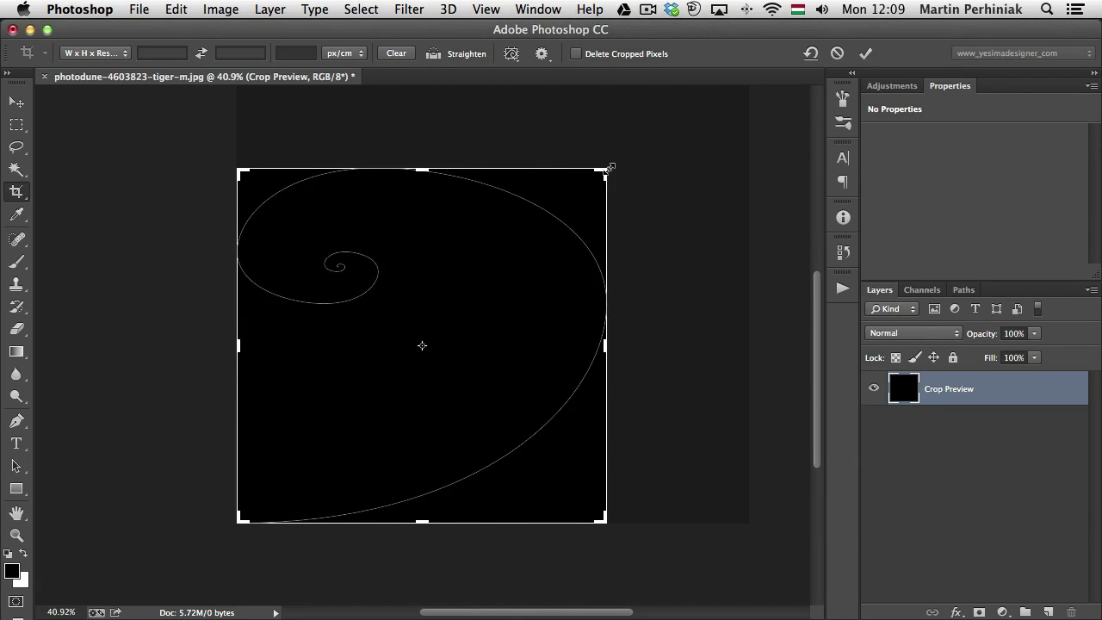
pyautogui.hotkey('shift', 'o')
pyautogui.hotkey('shift', 'o')
pyautogui.hotkey('shift', 'o')
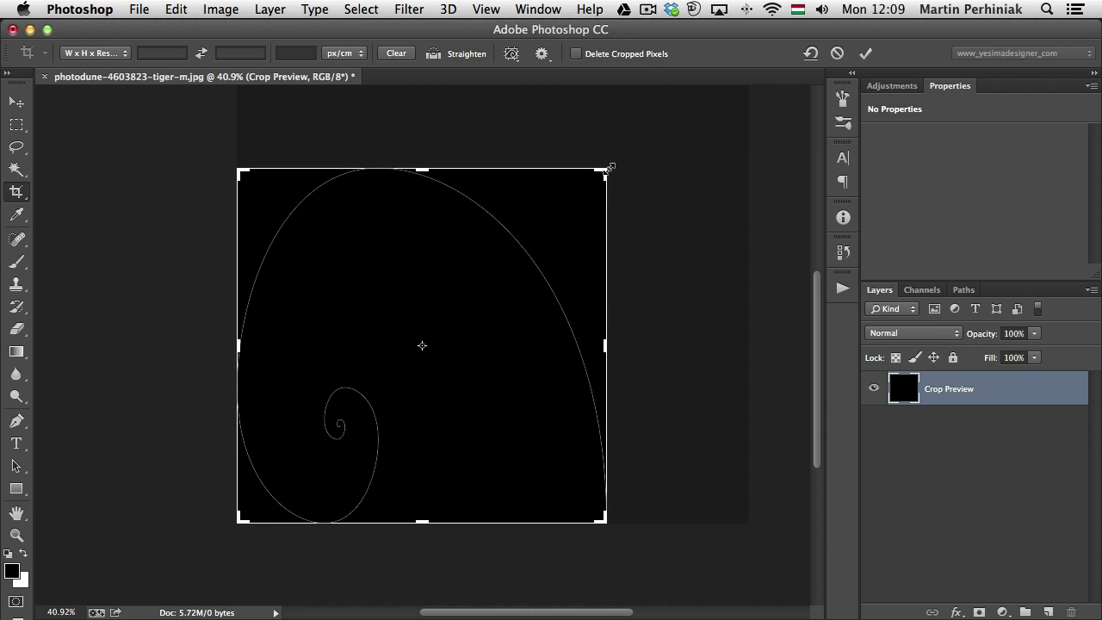
pyautogui.hotkey('shift', 'o')
pyautogui.hotkey('shift', 'o')
pyautogui.hotkey('shift', 'o')
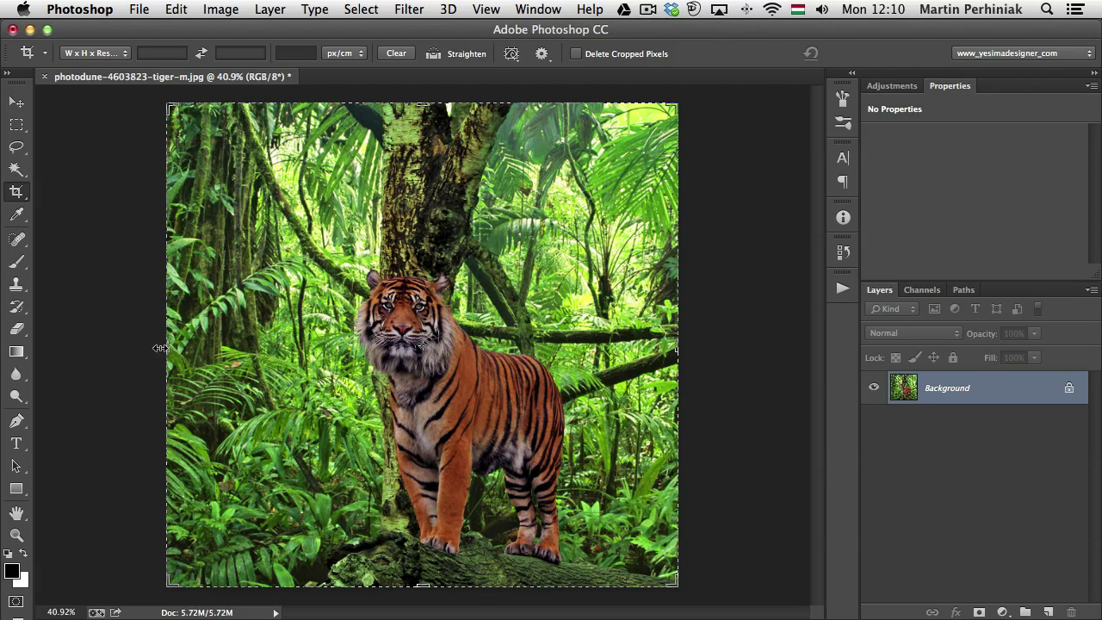
# Step: Tighten the crop from the left edge and top-right corner, using the Rule of Thirds overlay
pyautogui.moveTo(163, 352); pyautogui.dragTo(228, 352)
pyautogui.moveTo(617, 107); pyautogui.dragTo(572, 138)
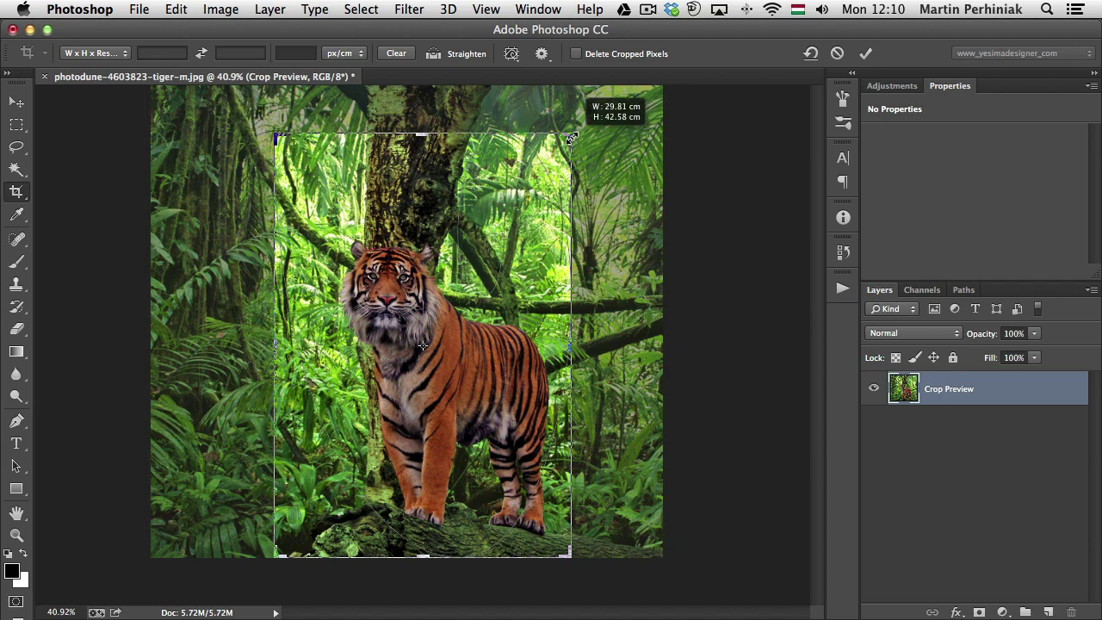
pyautogui.click(511, 53)
pyautogui.click(551, 62)
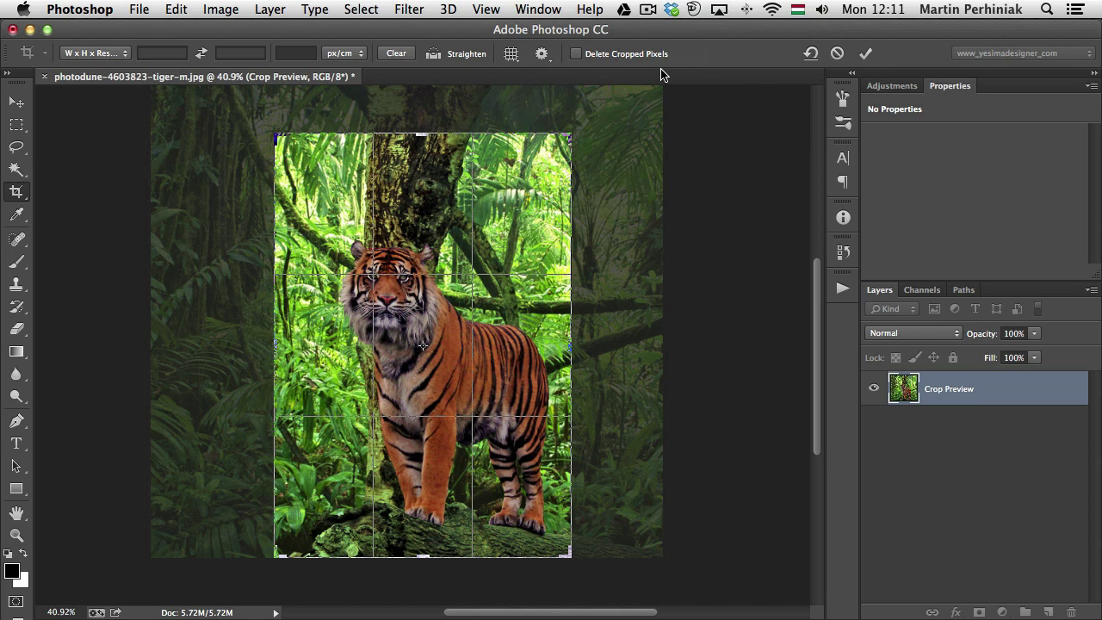
# Step: Try the crop in landscape, nudge the photo lower, then swap back to portrait
pyautogui.press('x')
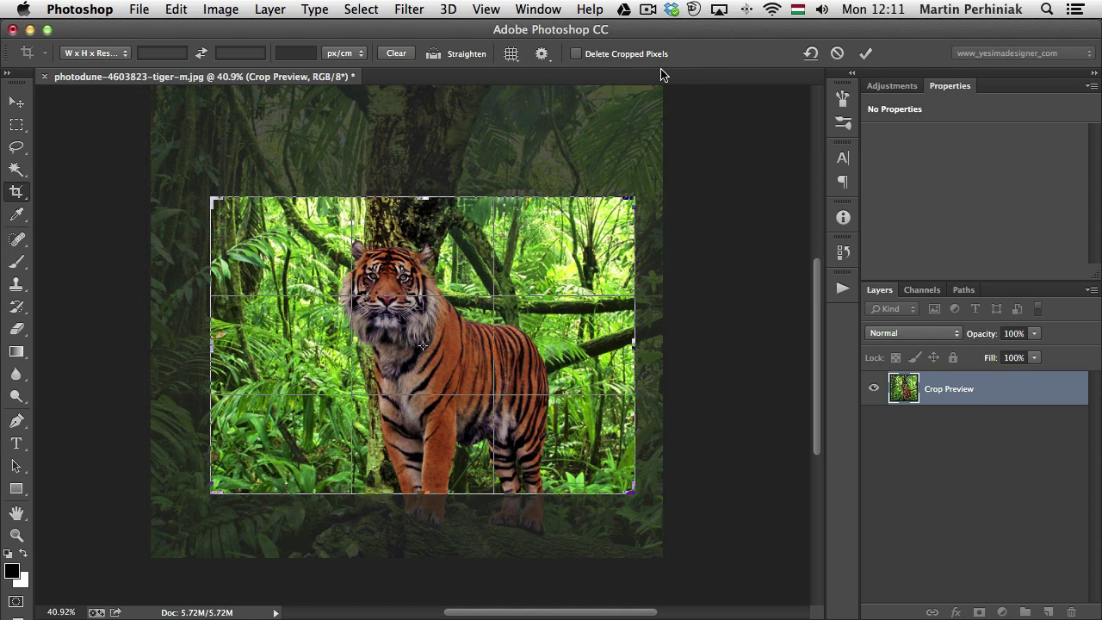
pyautogui.moveTo(450, 353); pyautogui.dragTo(480, 316)
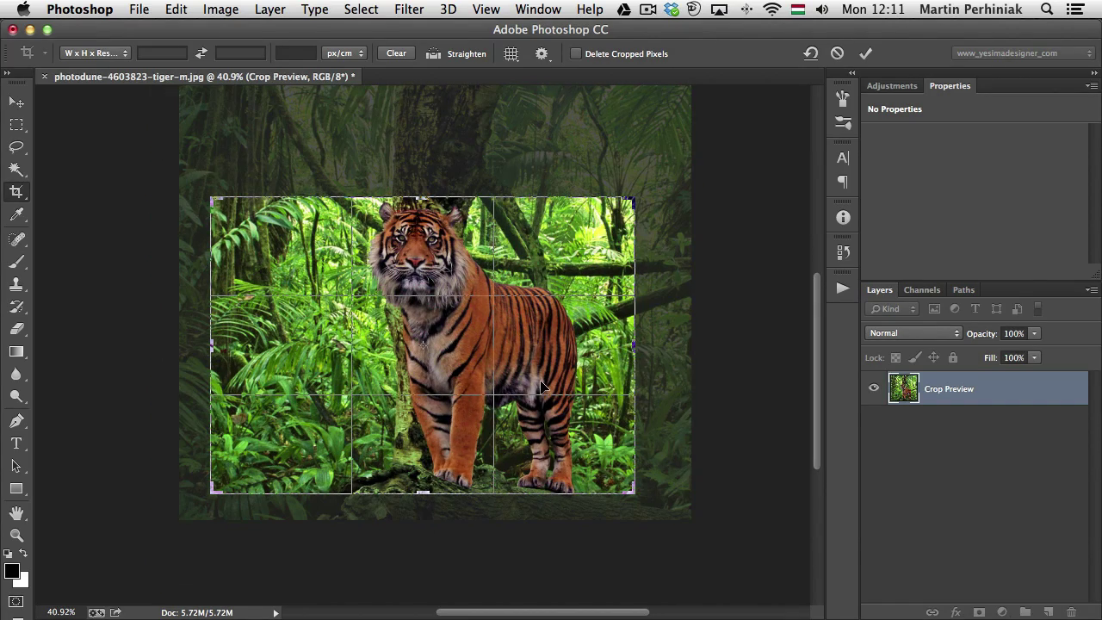
pyautogui.press('x')
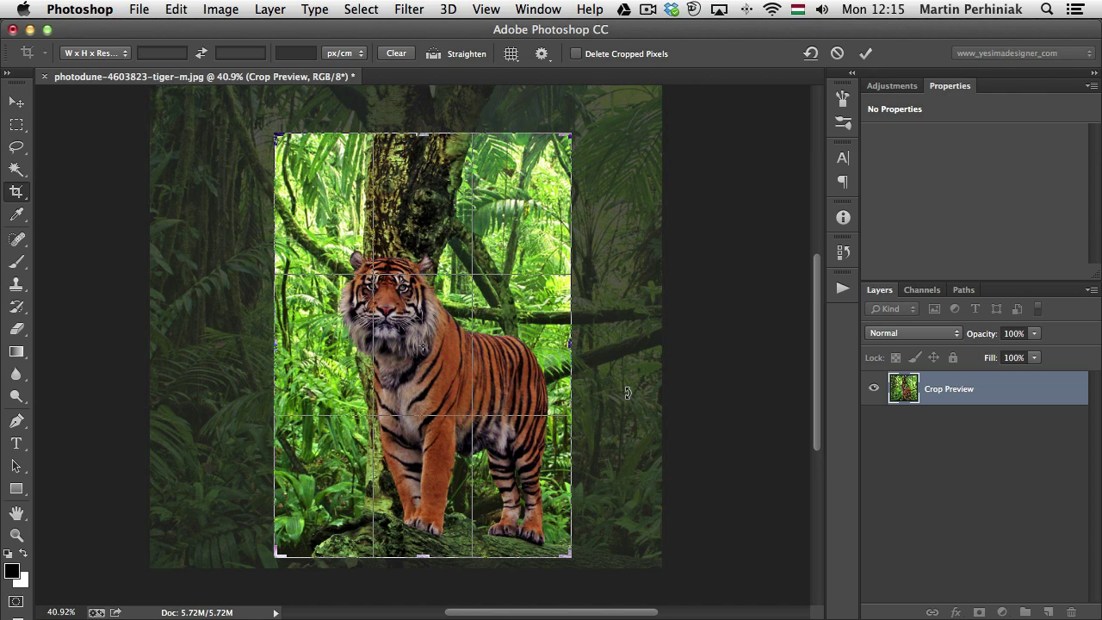
pyautogui.press('h')
# Step: Enable the crop shield in the crop options and experiment with its opacity
pyautogui.click(541, 53)
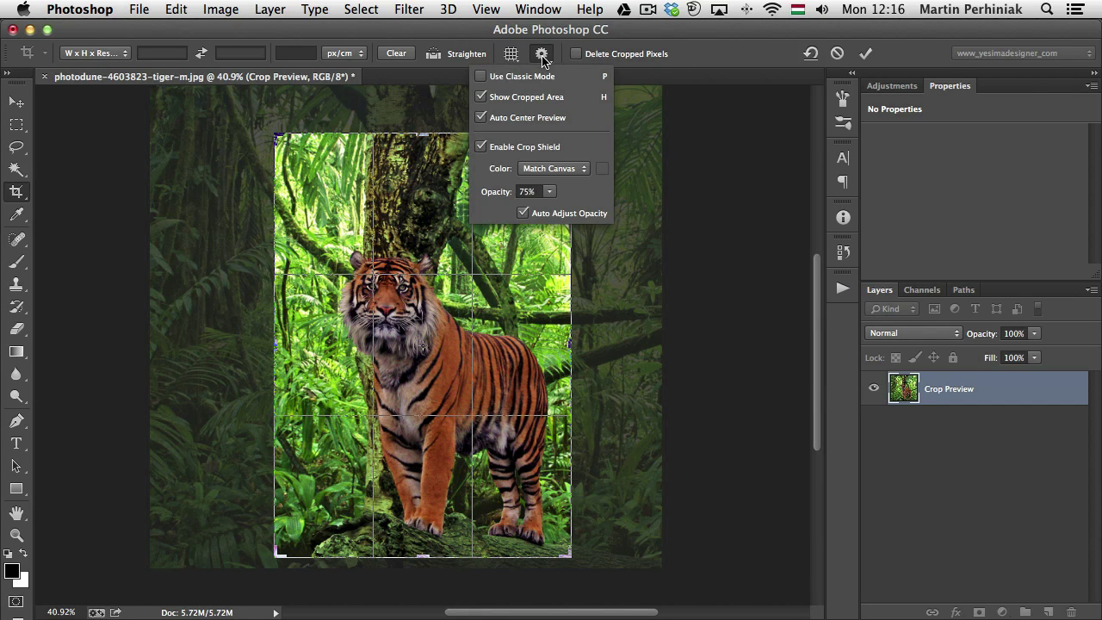
pyautogui.click(553, 148)
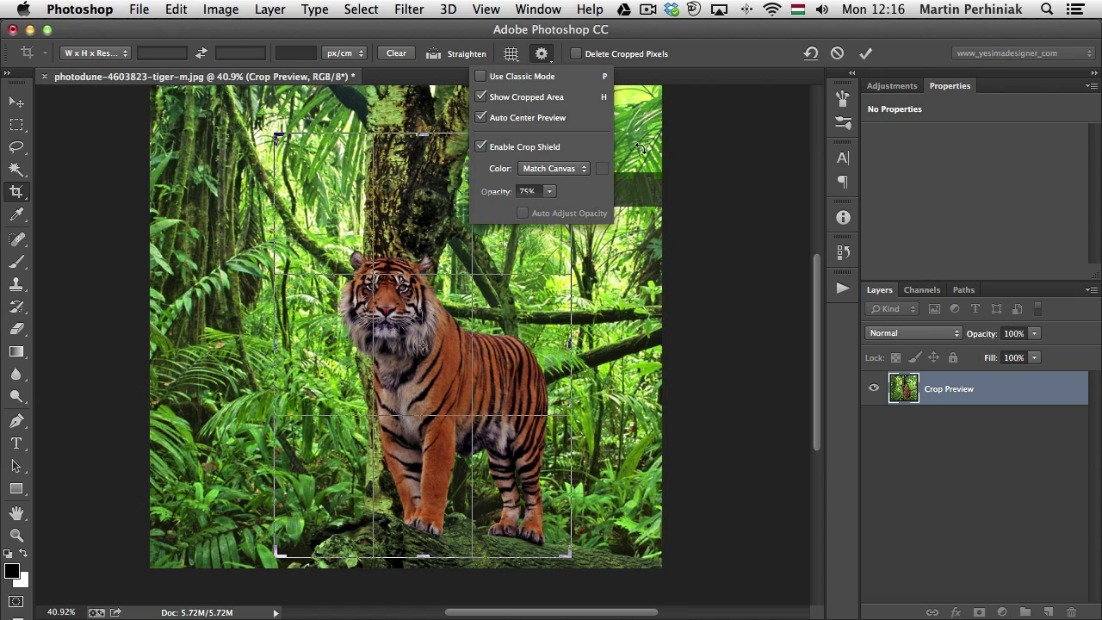
pyautogui.click(481, 147)
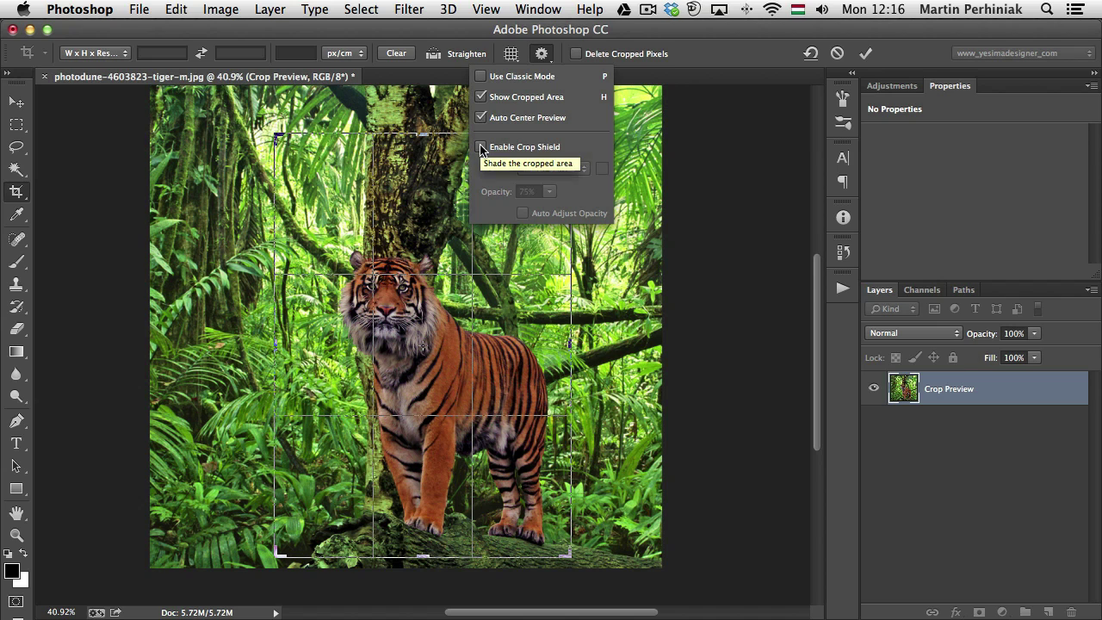
pyautogui.click(482, 147)
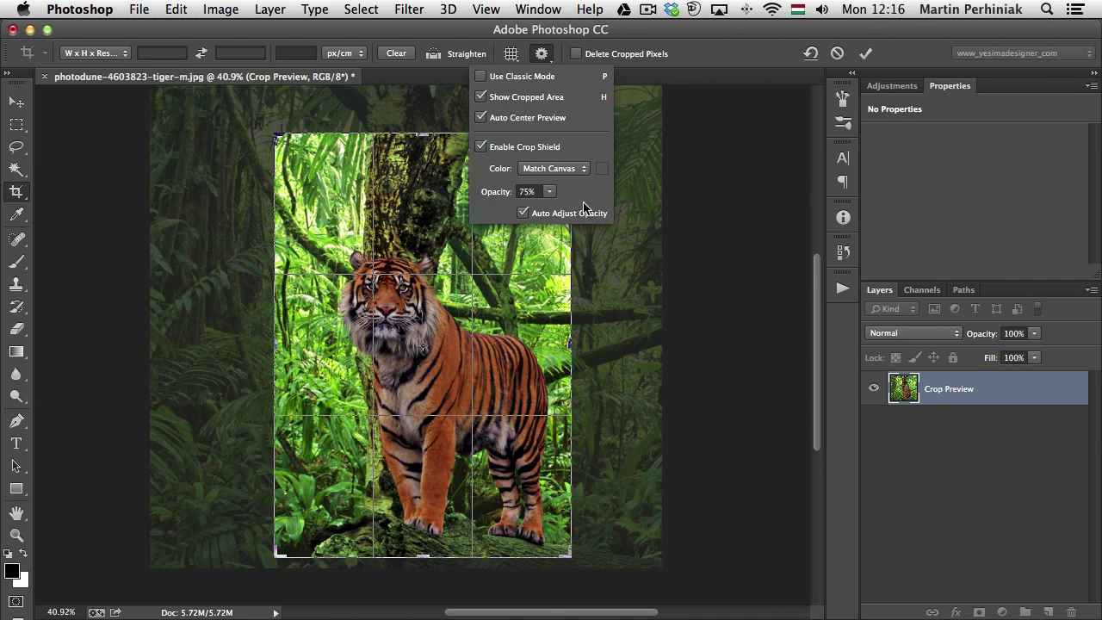
pyautogui.click(549, 192)
pyautogui.moveTo(552, 200); pyautogui.dragTo(586, 211)
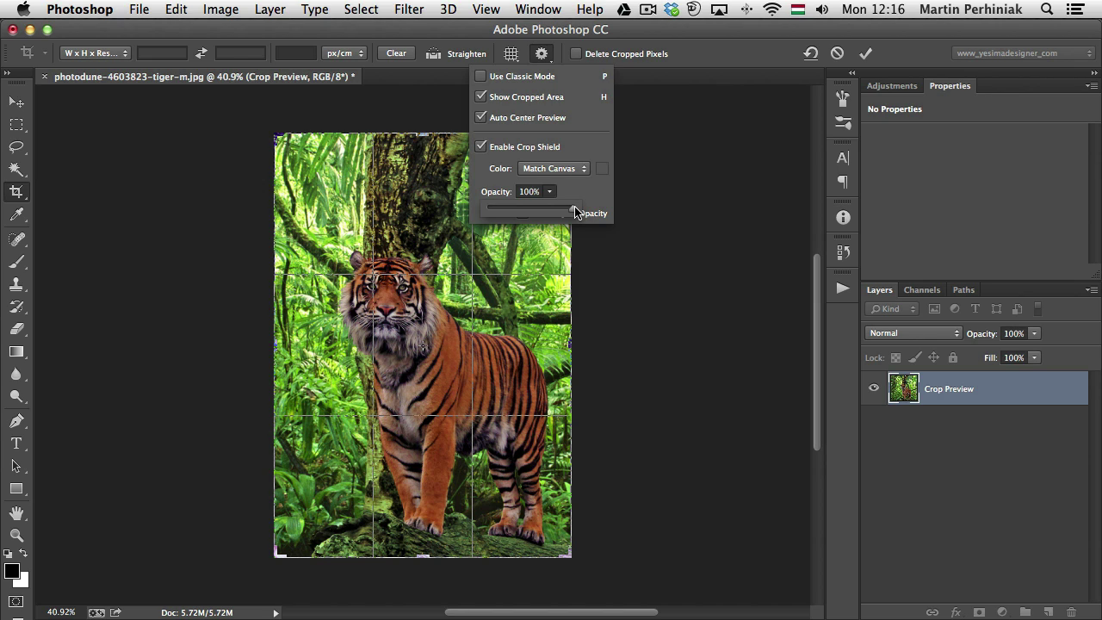
pyautogui.moveTo(576, 212); pyautogui.dragTo(538, 214)
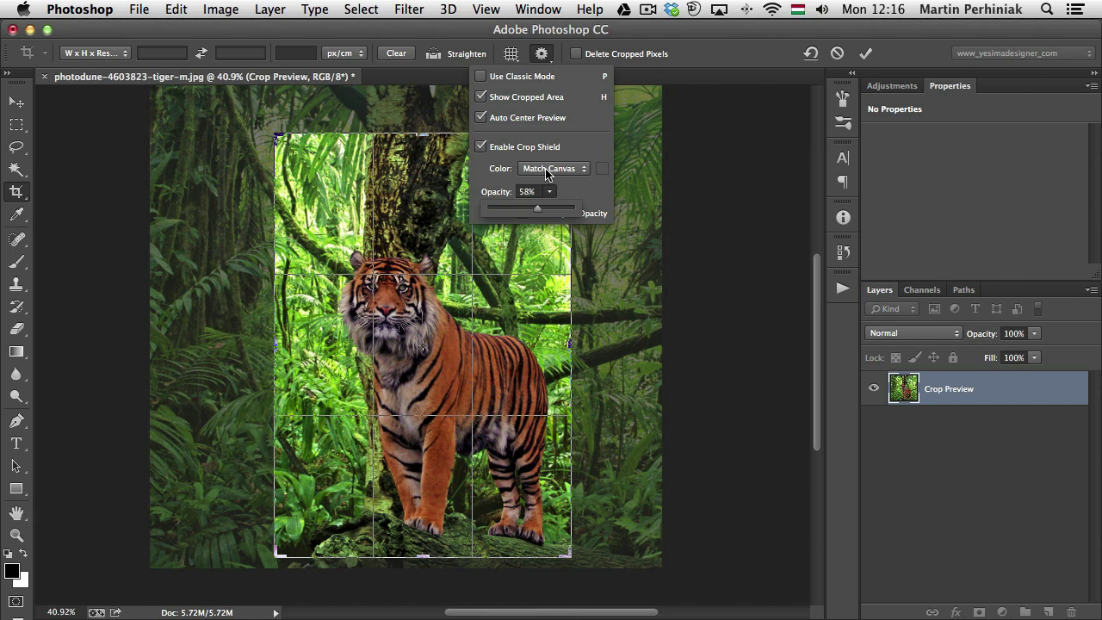
pyautogui.click(555, 169)
# Step: Try a custom red shield colour, then switch it back to Match Canvas
pyautogui.click(558, 168)
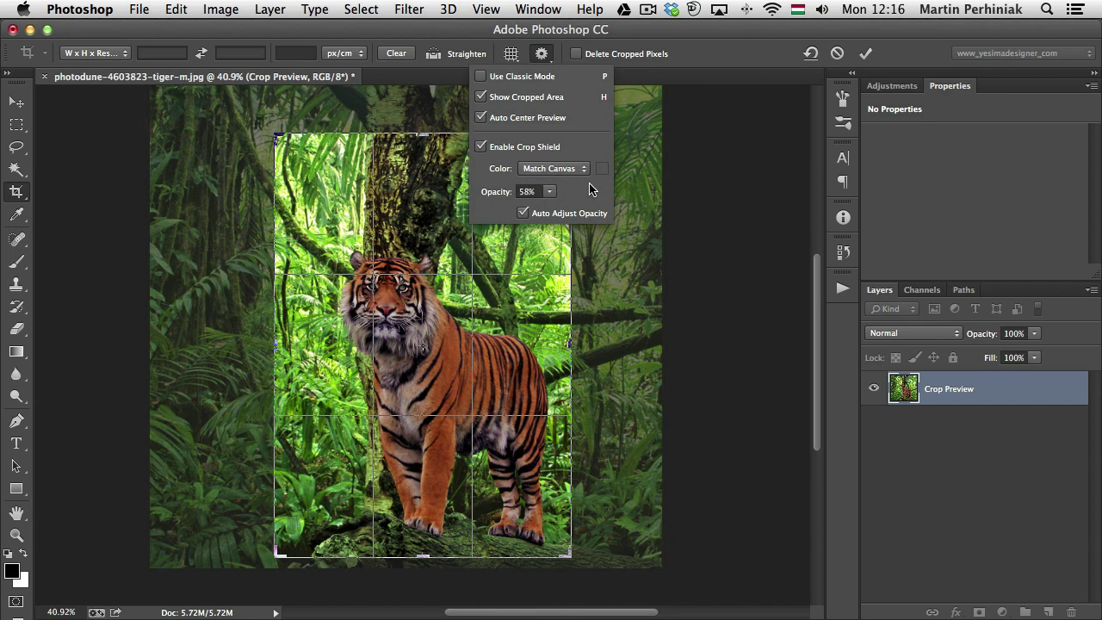
pyautogui.click(555, 172)
pyautogui.click(558, 178)
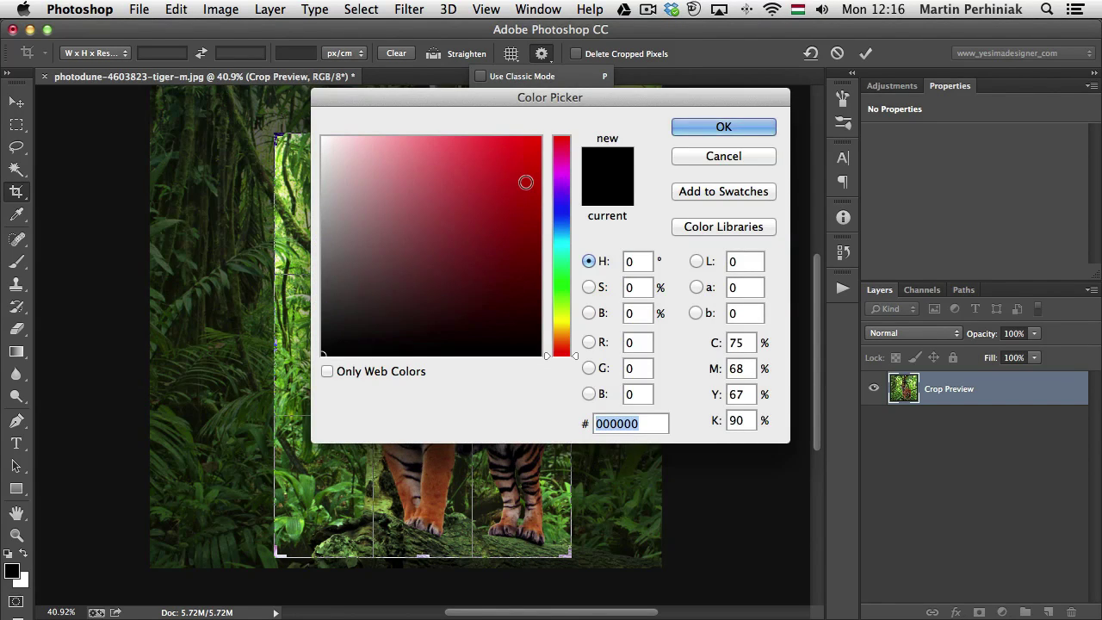
pyautogui.moveTo(524, 180); pyautogui.dragTo(551, 129)
pyautogui.click(745, 128)
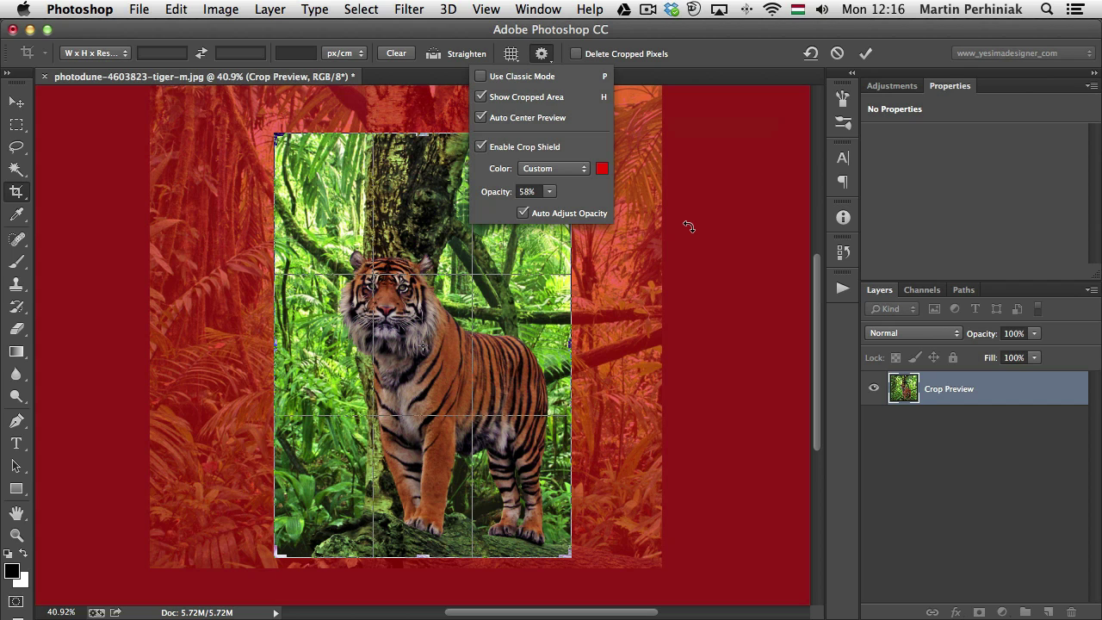
pyautogui.click(575, 169)
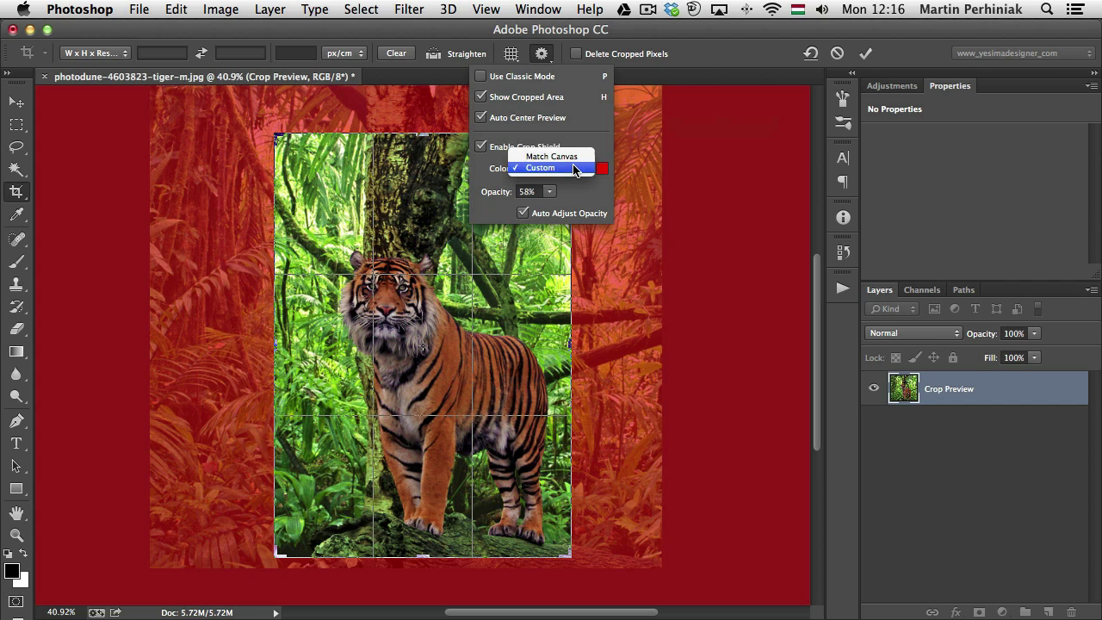
pyautogui.click(572, 157)
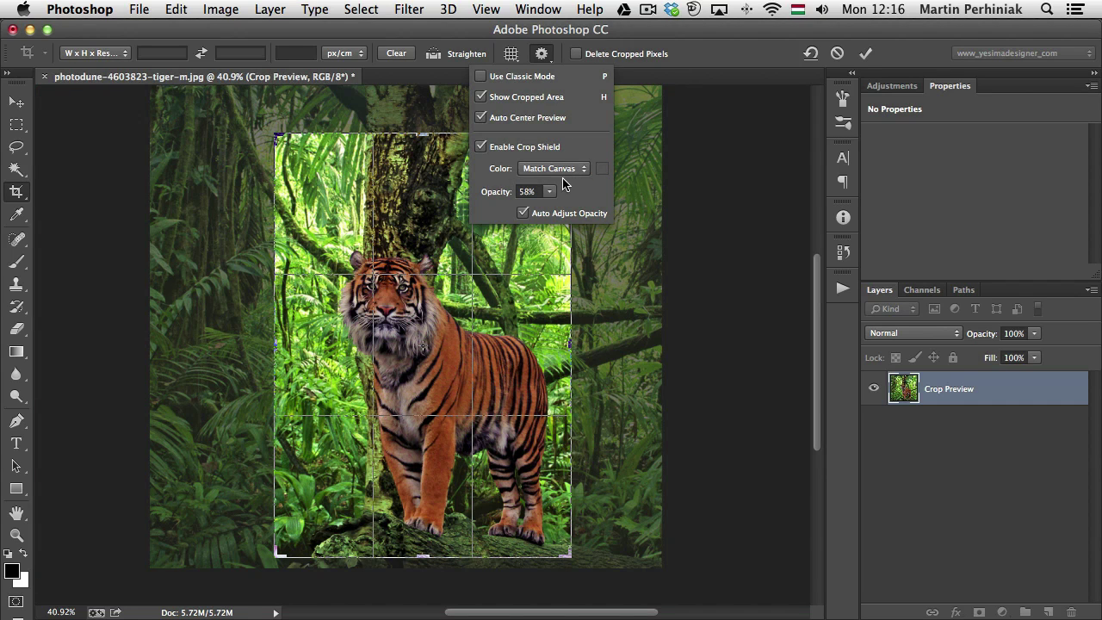
# Step: Set the shield opacity to 75%, close the options, and toggle the outside area with H
pyautogui.click(534, 191)
pyautogui.write('75')
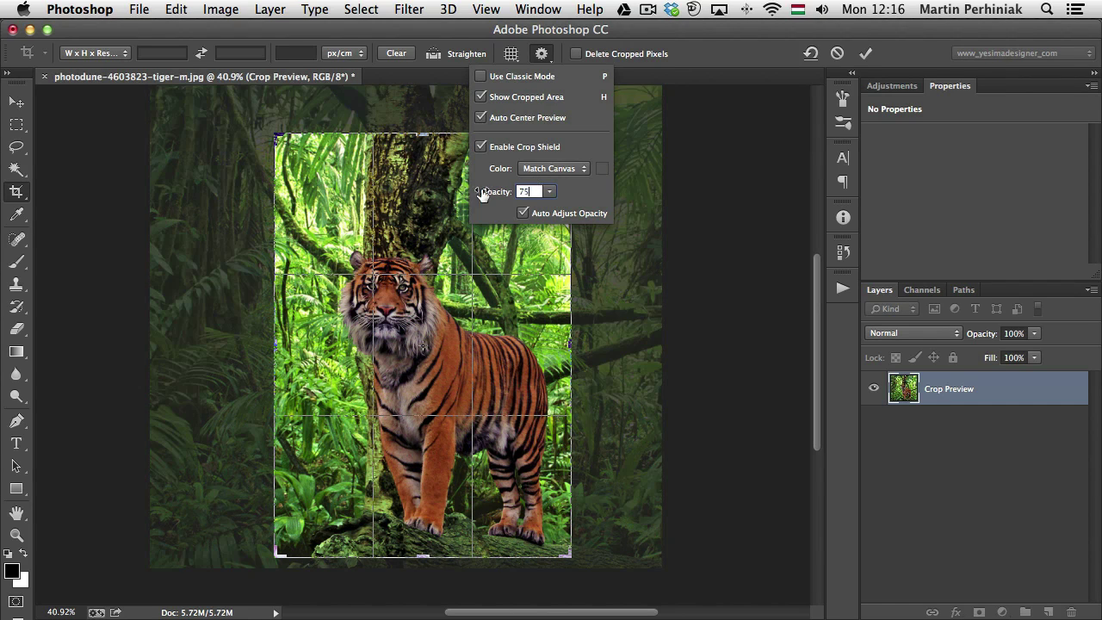
pyautogui.click(527, 168)
pyautogui.click(491, 172)
pyautogui.click(721, 44)
pyautogui.press('h')
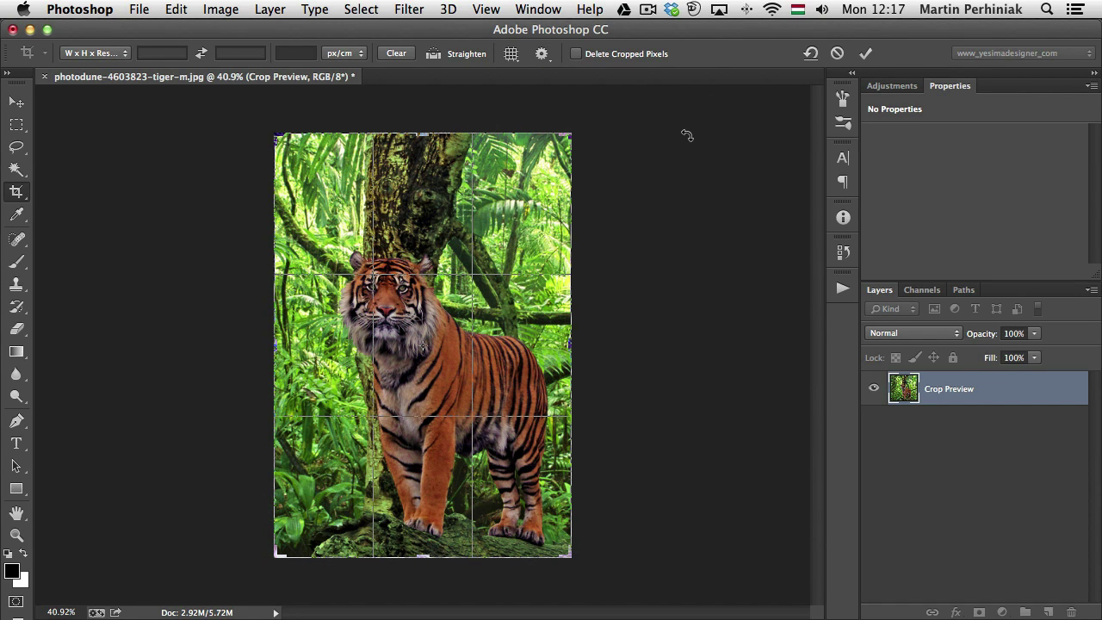
pyautogui.press('h')
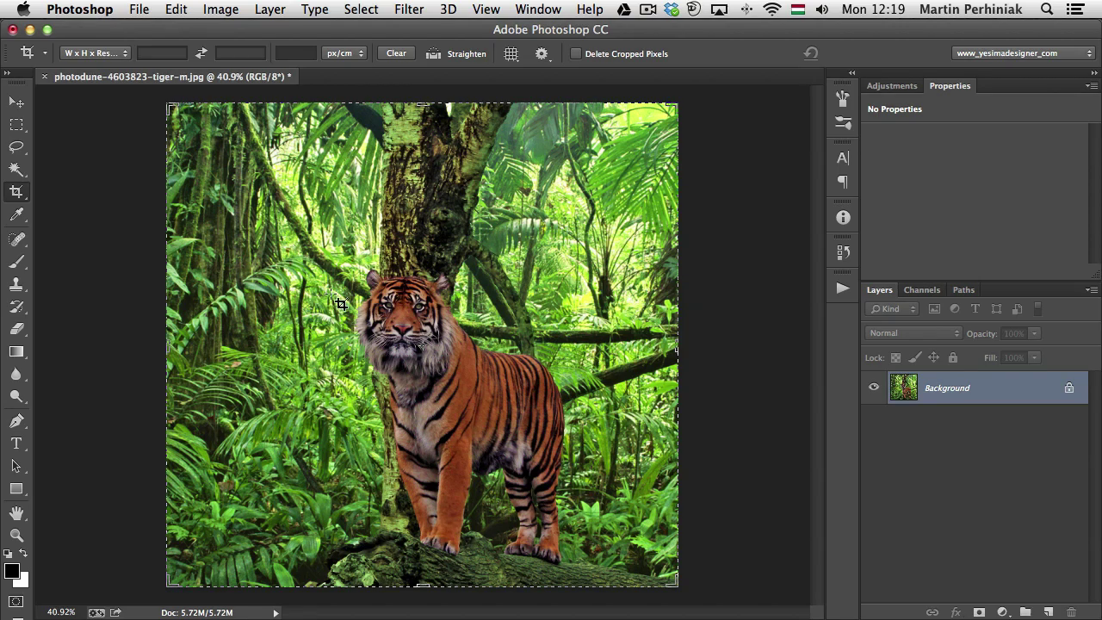
# Step: Draw a new crop over the tiger, slide the photo behind it, and resize to a portrait frame
pyautogui.moveTo(243, 229); pyautogui.dragTo(609, 569)
pyautogui.moveTo(439, 323); pyautogui.dragTo(459, 342)
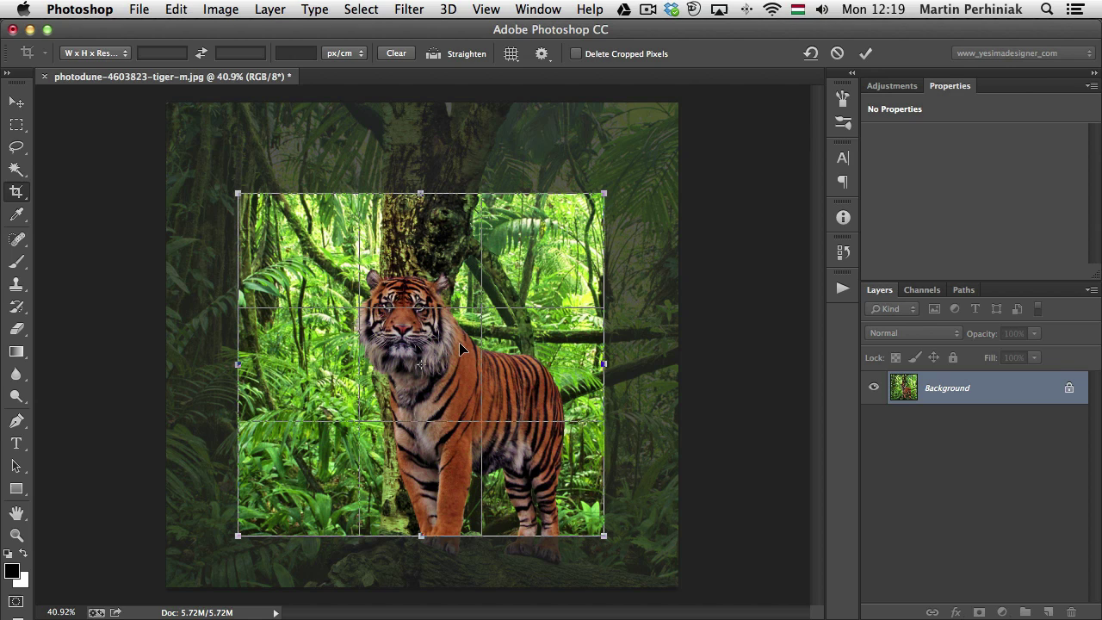
pyautogui.moveTo(603, 193); pyautogui.dragTo(443, 172)
pyautogui.click(372, 249)
pyautogui.moveTo(372, 250); pyautogui.dragTo(328, 291)
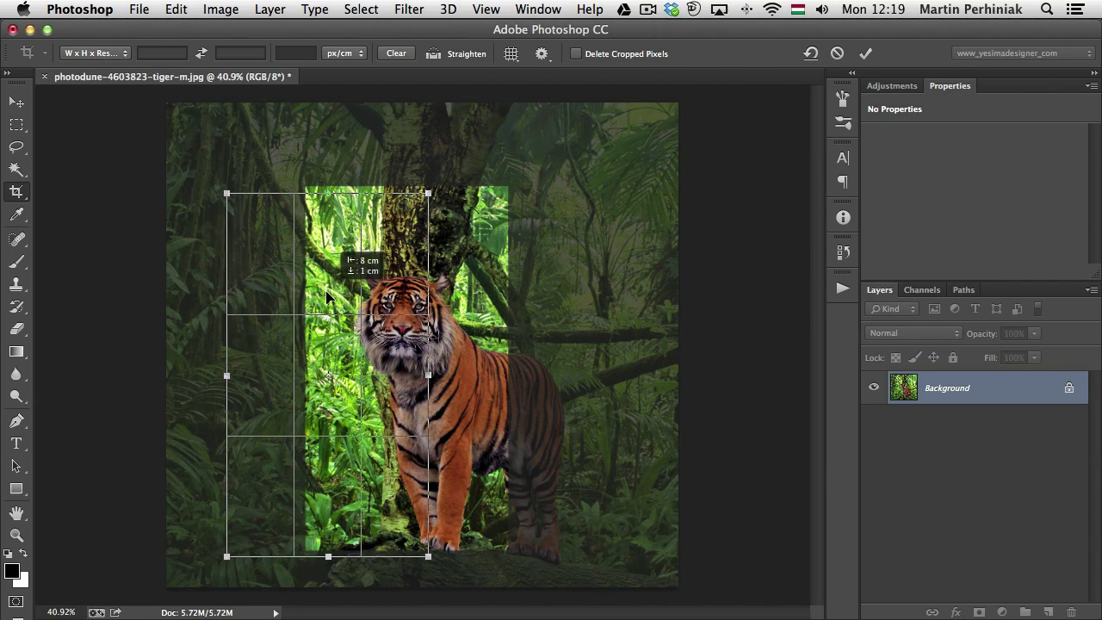
pyautogui.moveTo(427, 193); pyautogui.dragTo(493, 159)
pyautogui.moveTo(422, 244); pyautogui.dragTo(472, 225)
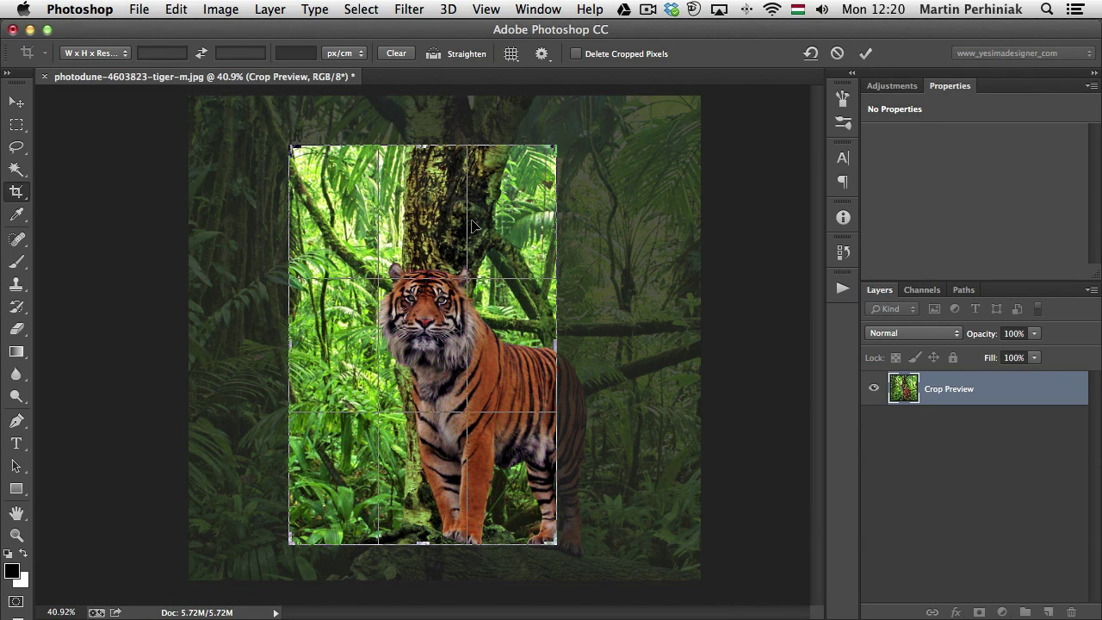
pyautogui.click(541, 54)
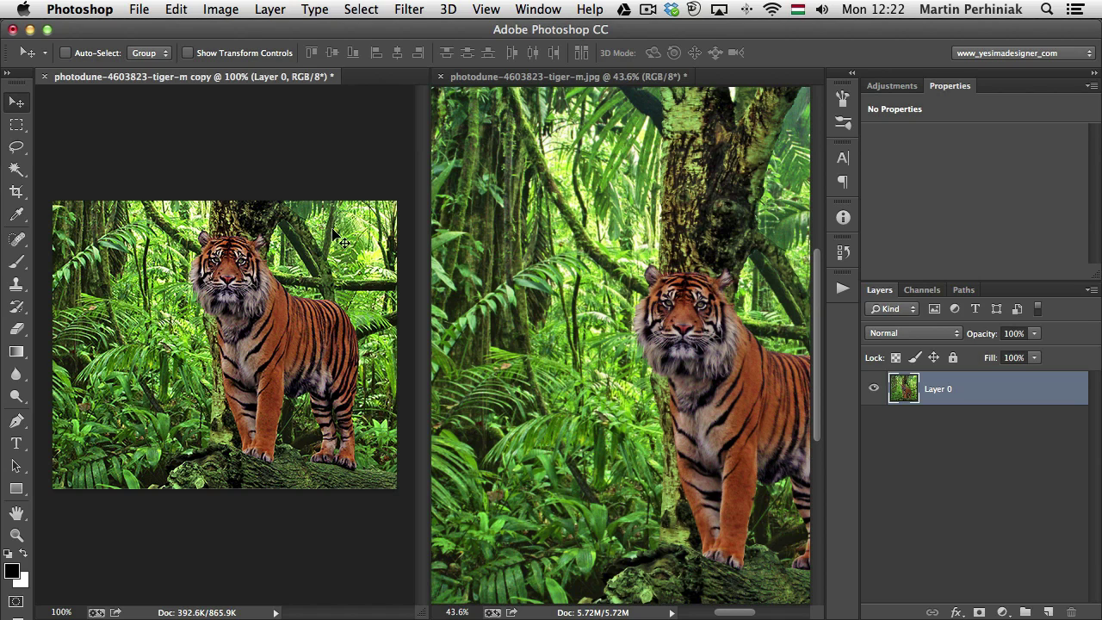
# Step: Crop the tiger copy using the Front Image preset of 400 × 335 px at 72 px/in
pyautogui.click(615, 207)
pyautogui.scroll(-2, 642, 297)
pyautogui.hscroll(3, 641, 297)
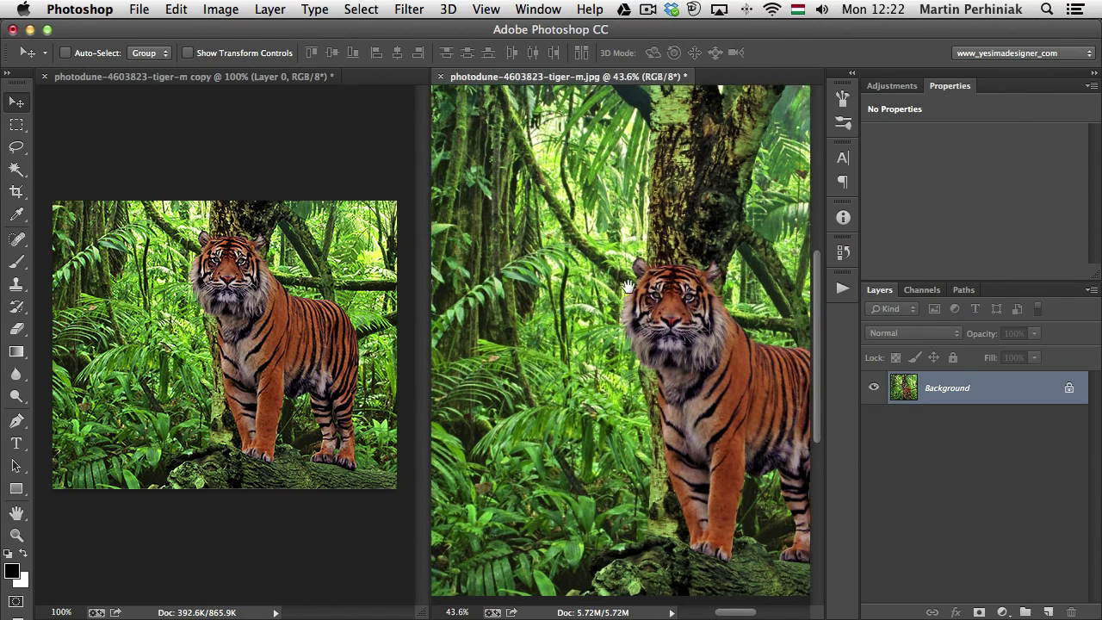
pyautogui.click(245, 277)
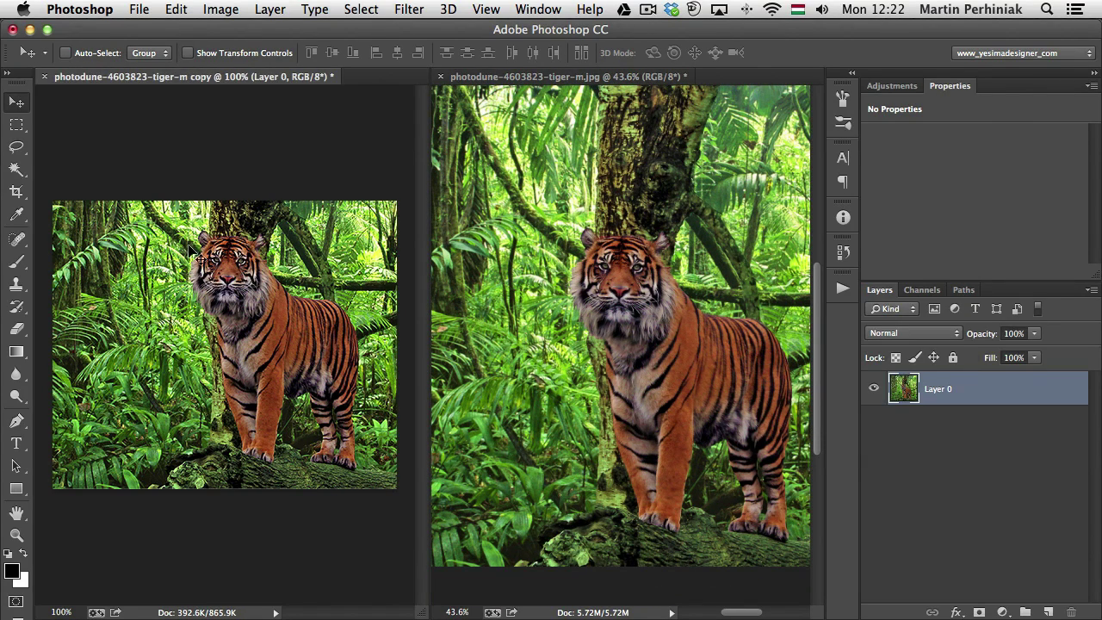
pyautogui.click(15, 193)
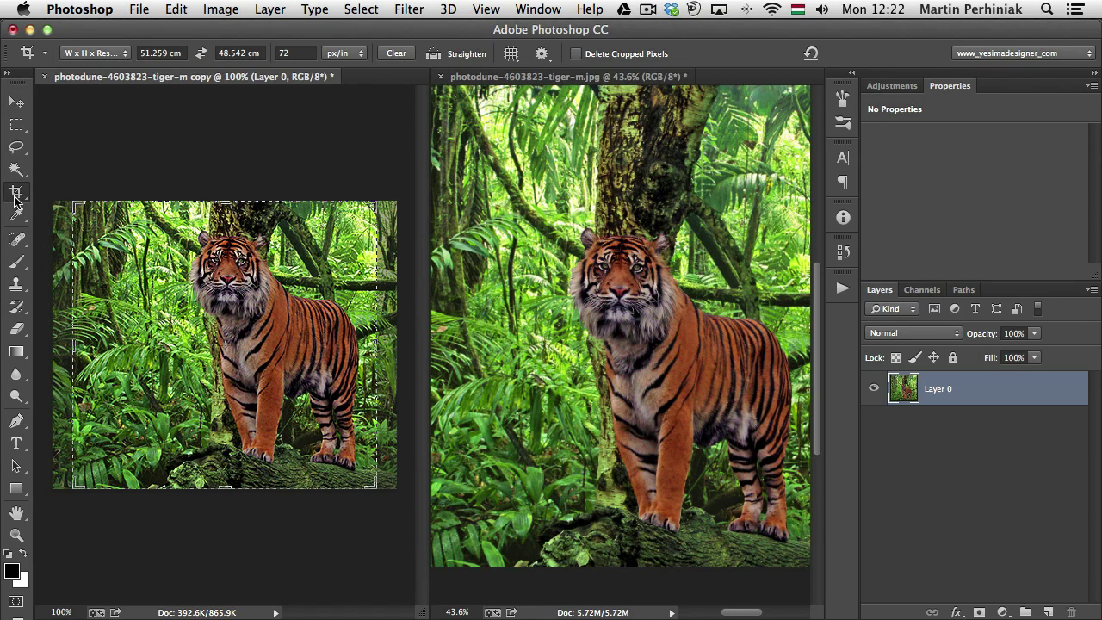
pyautogui.click(112, 55)
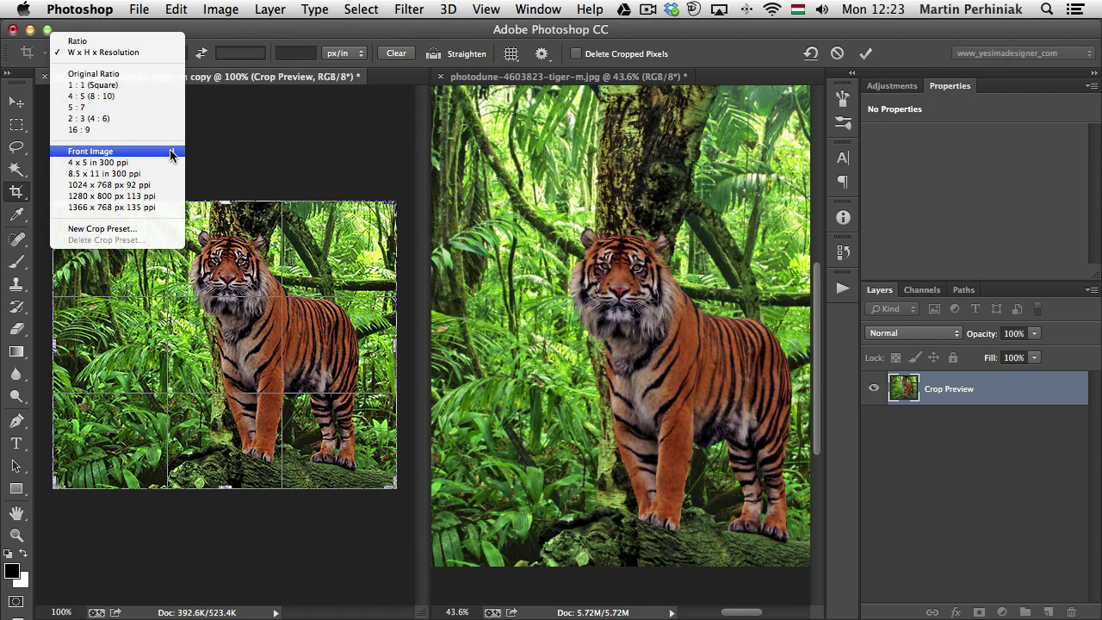
pyautogui.click(146, 151)
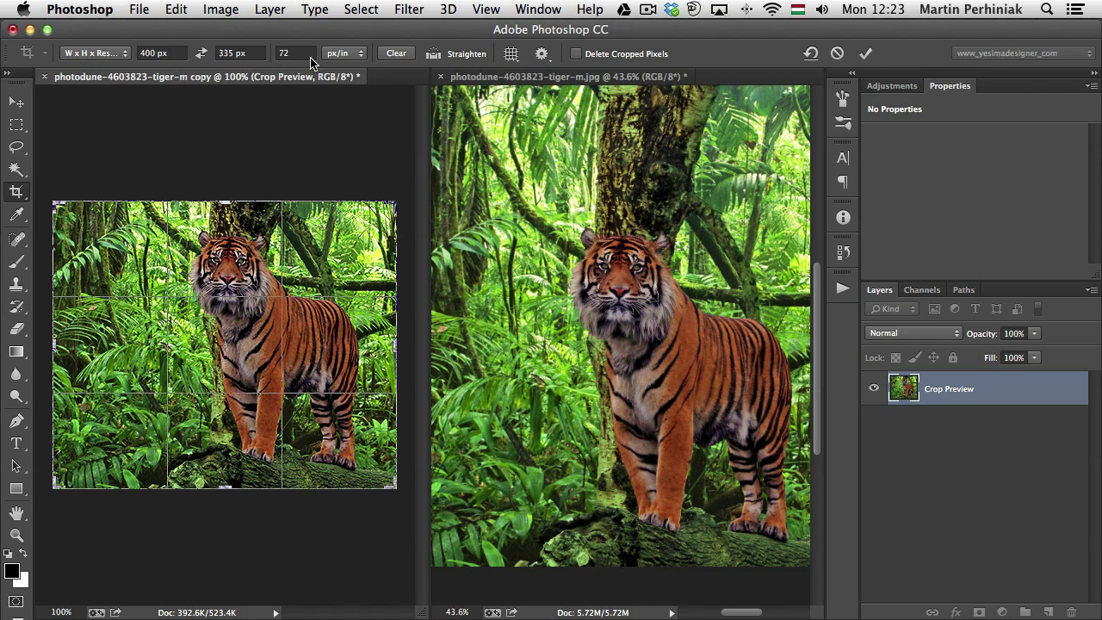
pyautogui.press('Return')
pyautogui.click(435, 303)
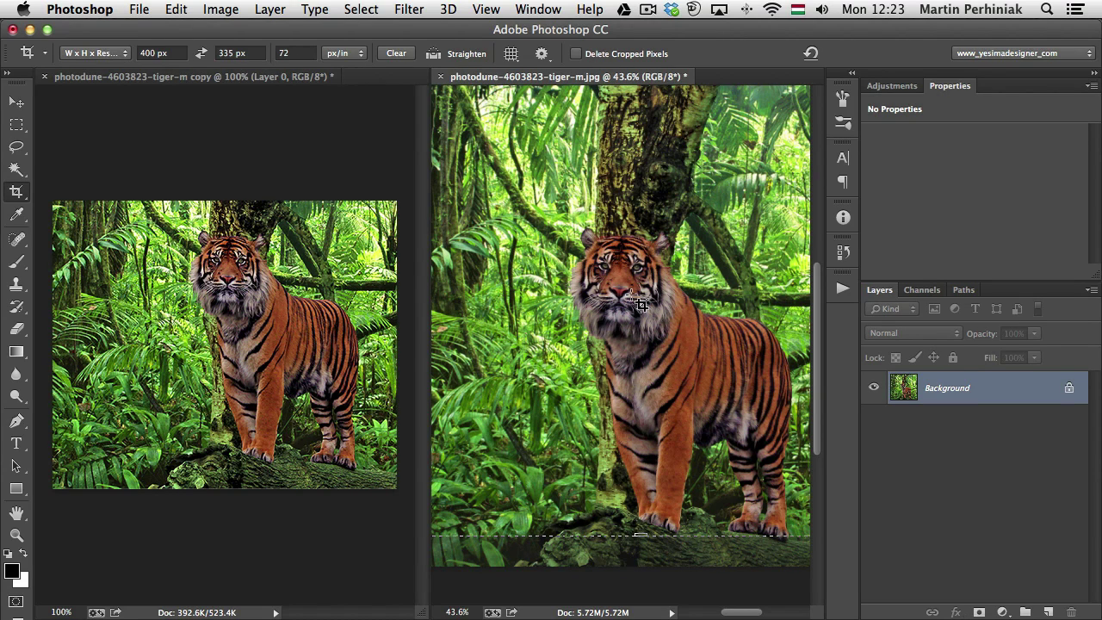
# Step: Crop the original tiger photo to the copy's 400 × 335 px framing and view it at 100%
pyautogui.press('super+minus')
pyautogui.press('super+minus')
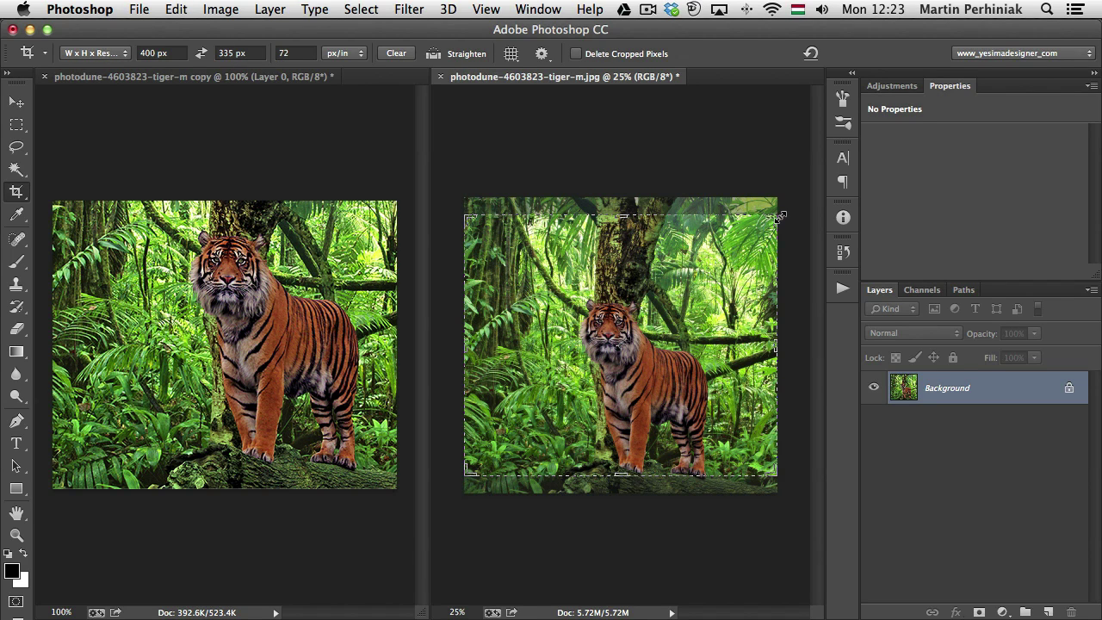
pyautogui.moveTo(776, 217); pyautogui.dragTo(743, 244)
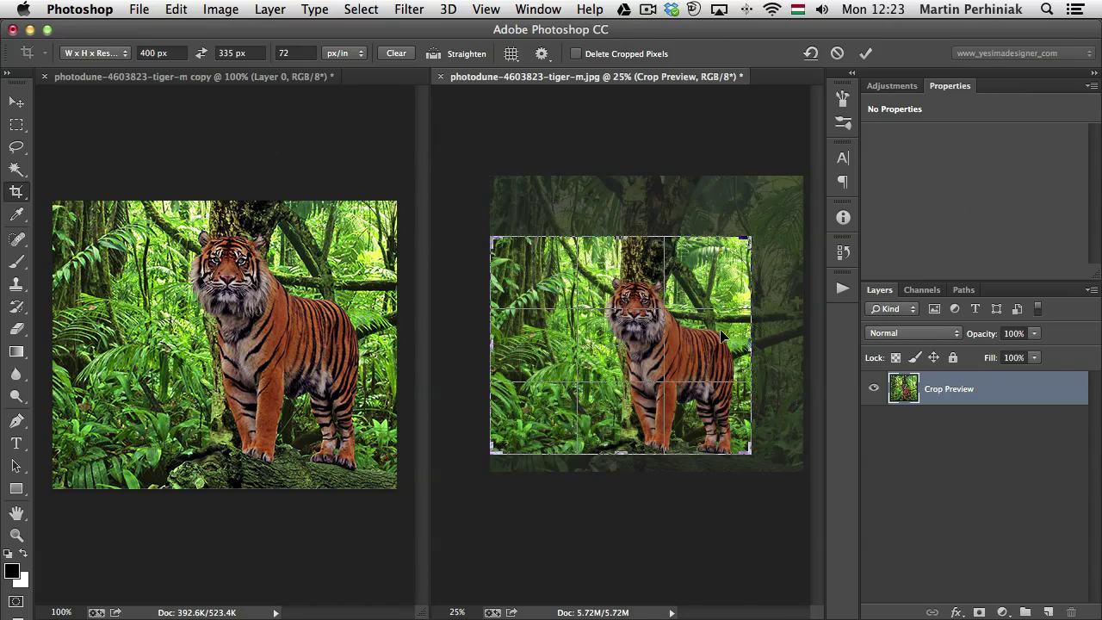
pyautogui.moveTo(721, 337); pyautogui.dragTo(664, 326)
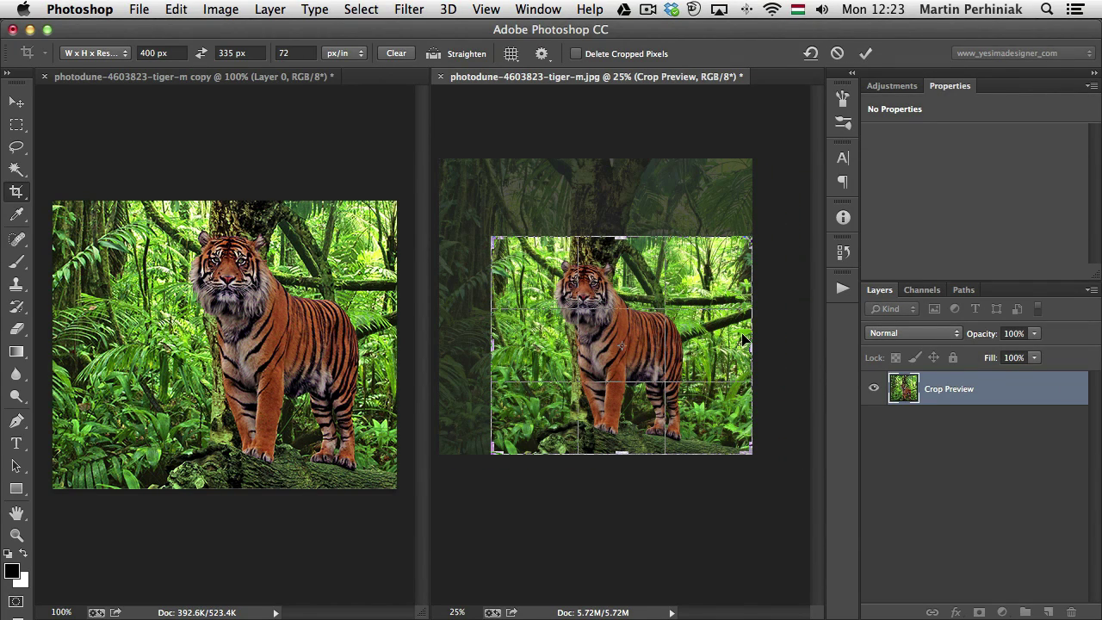
pyautogui.press('Return')
pyautogui.press('super+1')
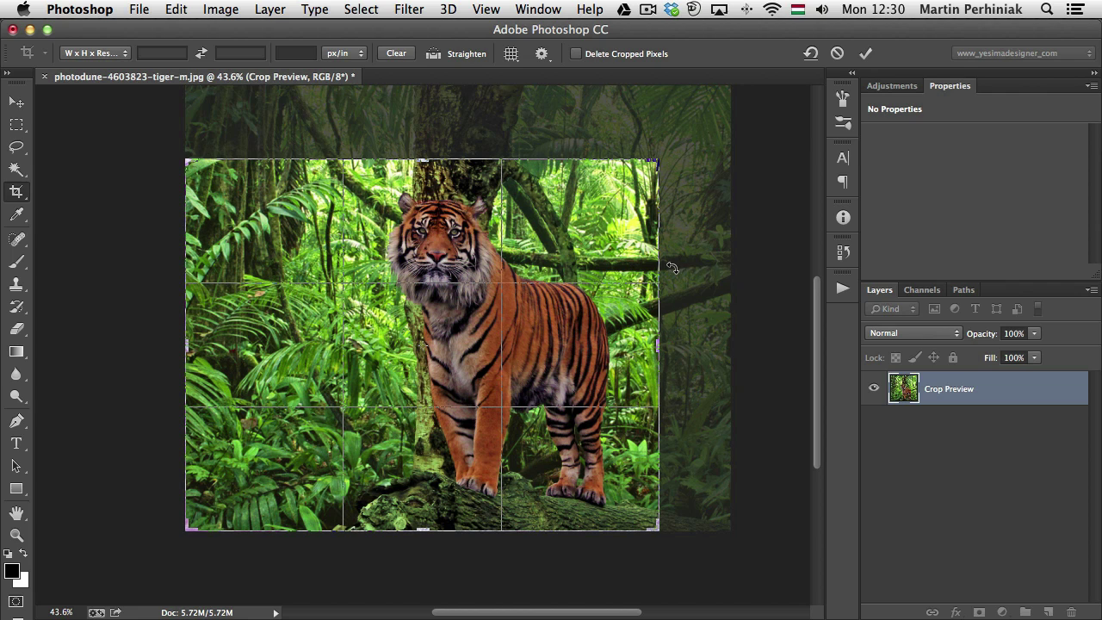
# Step: Try the crop's commit button, then show and dismiss the crop context menu without cropping
pyautogui.click(864, 55)
pyautogui.rightClick(367, 111)
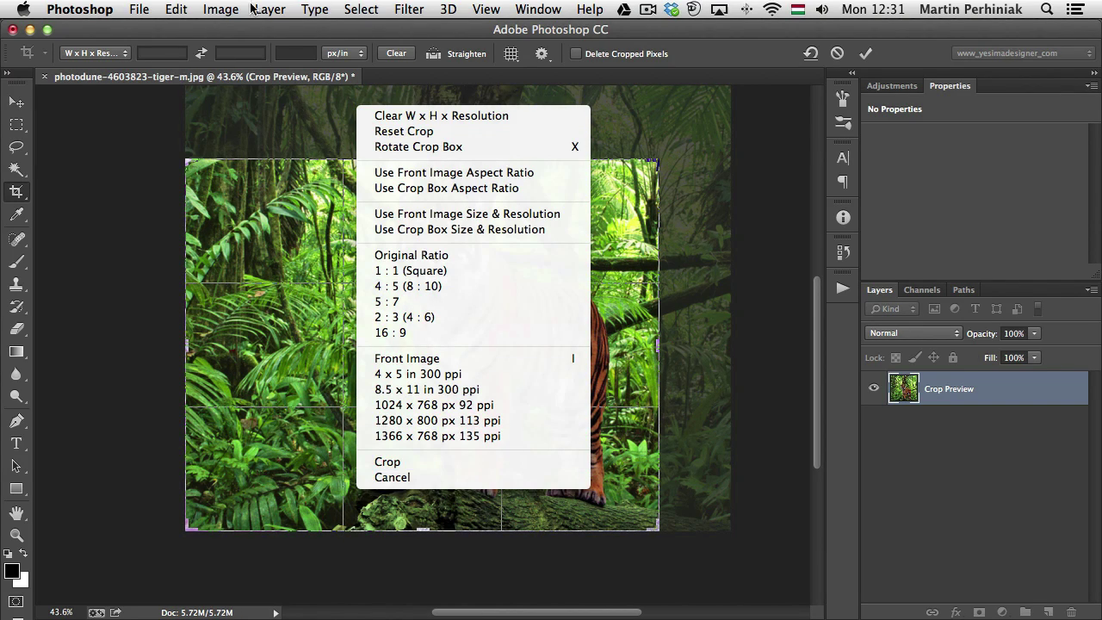
pyautogui.click(221, 10)
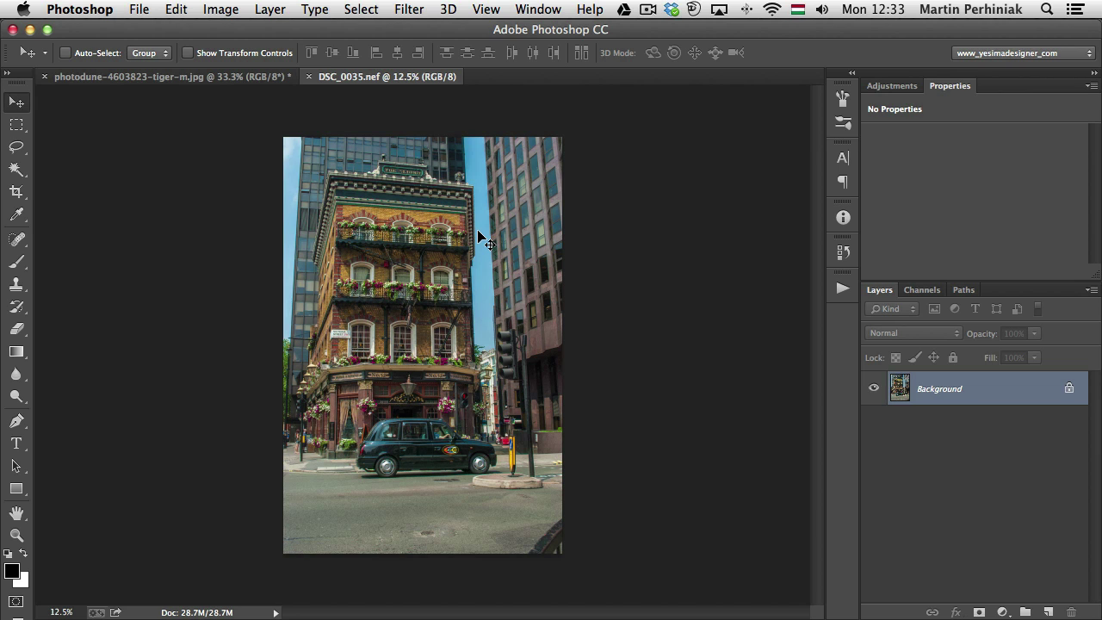
# Step: With the Perspective Crop Tool, place four corners along the leaning building's edges
pyautogui.moveTo(17, 191); pyautogui.dragTo(100, 209)
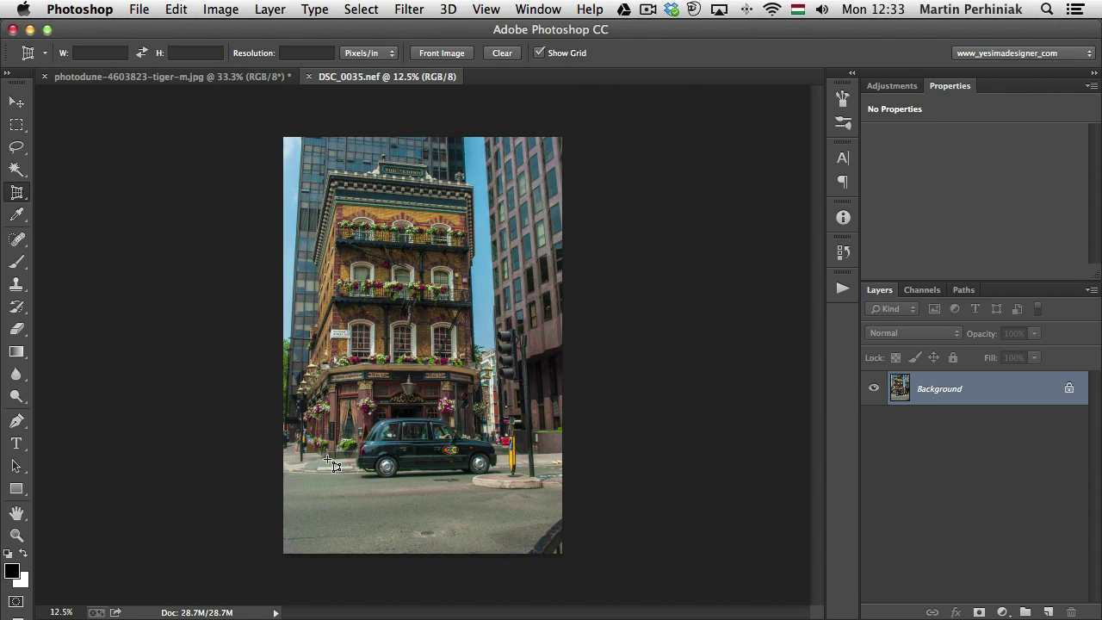
pyautogui.click(333, 180)
pyautogui.click(333, 340)
pyautogui.click(472, 187)
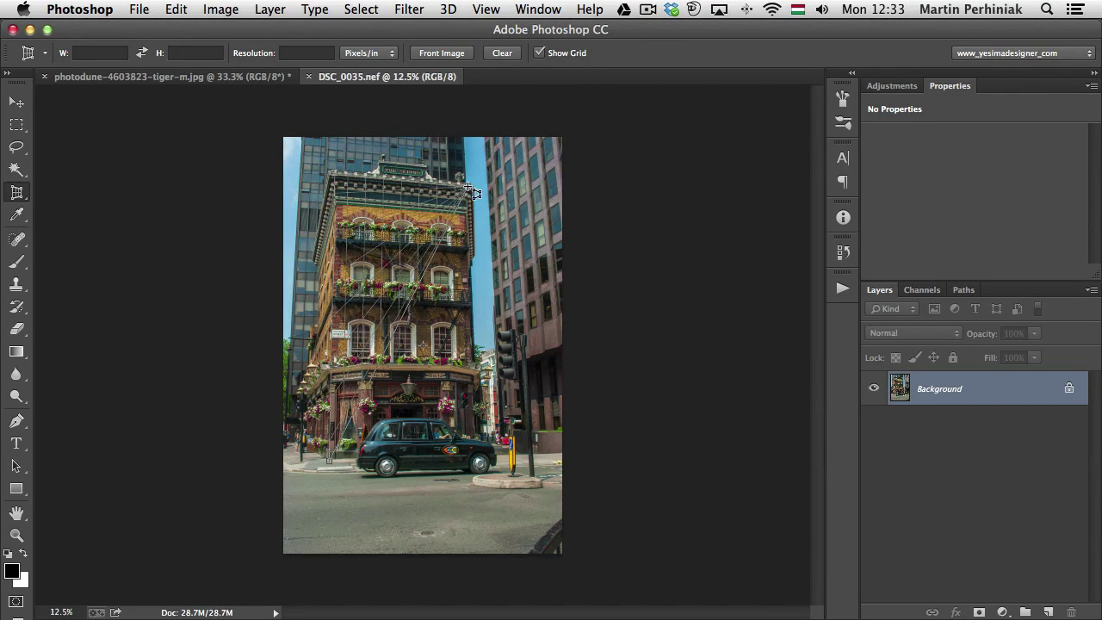
pyautogui.click(476, 464)
# Step: Extend the perspective outline's corners toward the photo's bottom, then apply the crop
pyautogui.moveTo(479, 464); pyautogui.dragTo(480, 462)
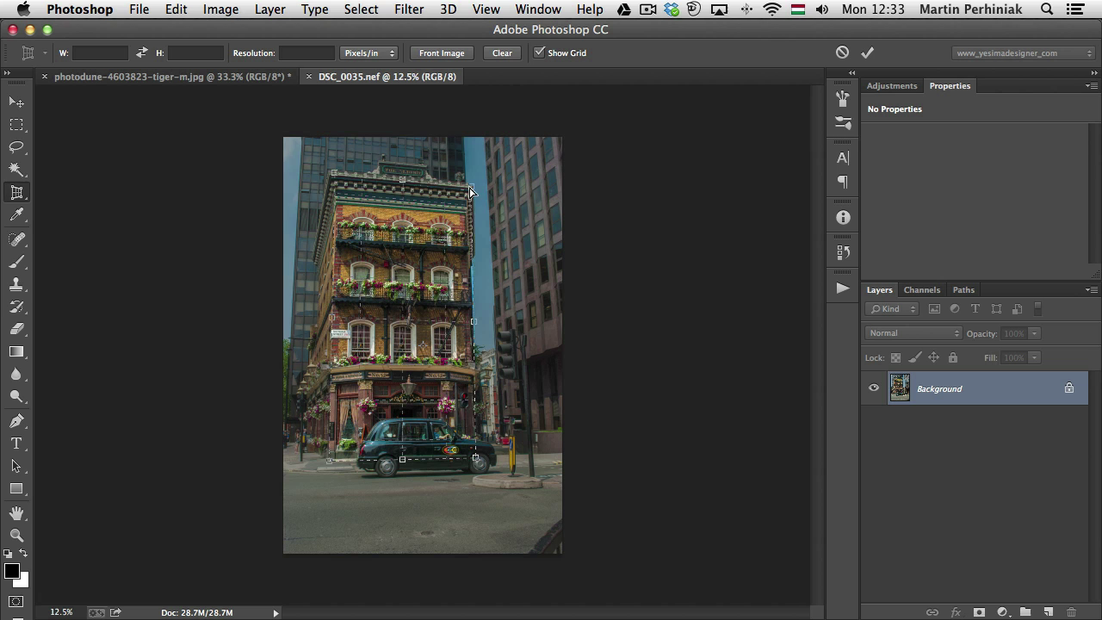
pyautogui.moveTo(472, 190); pyautogui.dragTo(501, 160)
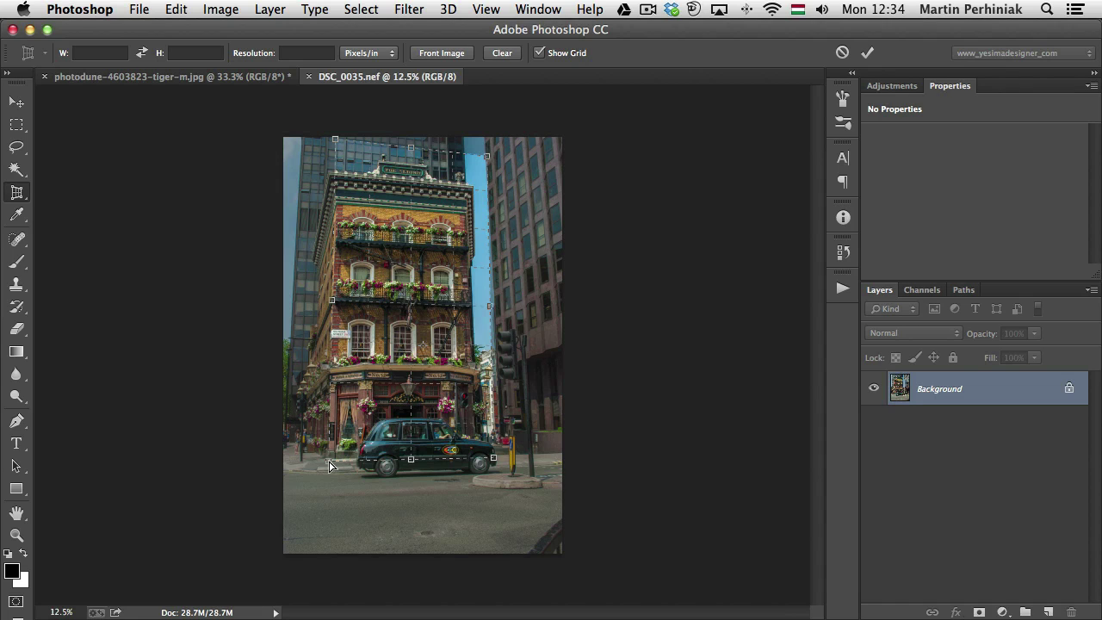
pyautogui.moveTo(330, 461); pyautogui.dragTo(306, 494)
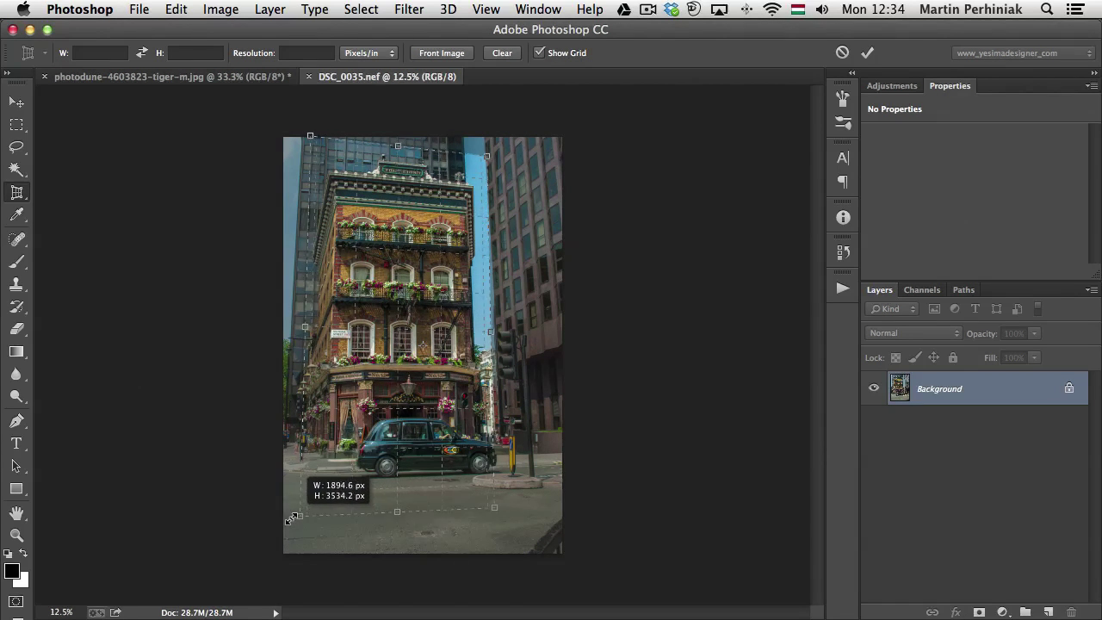
pyautogui.moveTo(292, 517); pyautogui.dragTo(292, 529)
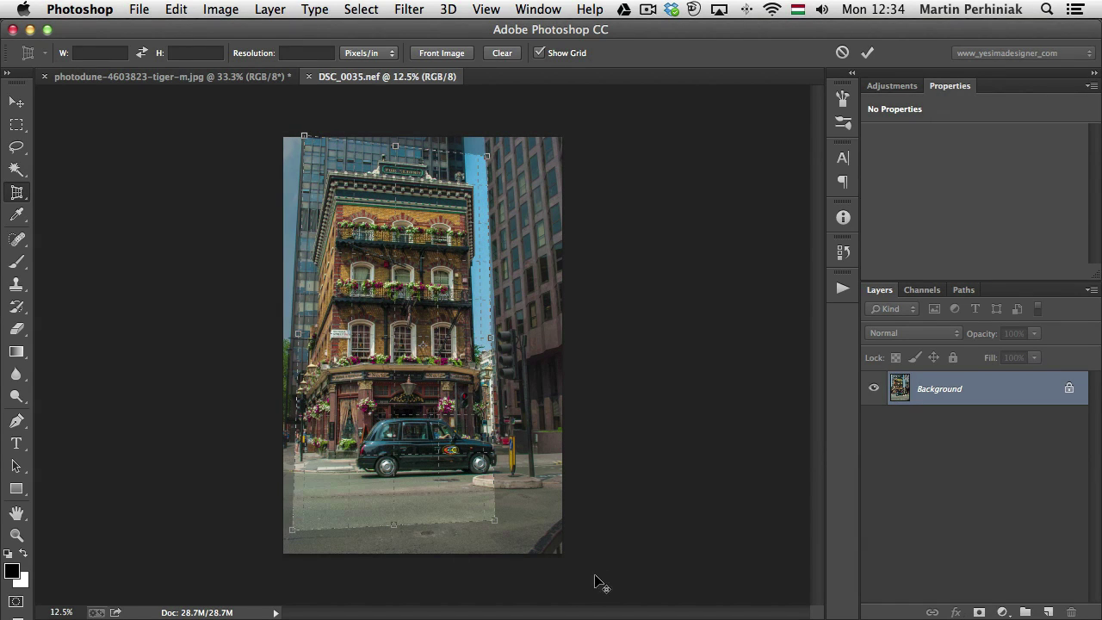
pyautogui.moveTo(494, 520)
pyautogui.mouseDown()
pyautogui.moveTo(514, 553)
pyautogui.moveTo(504, 538)
pyautogui.mouseUp()
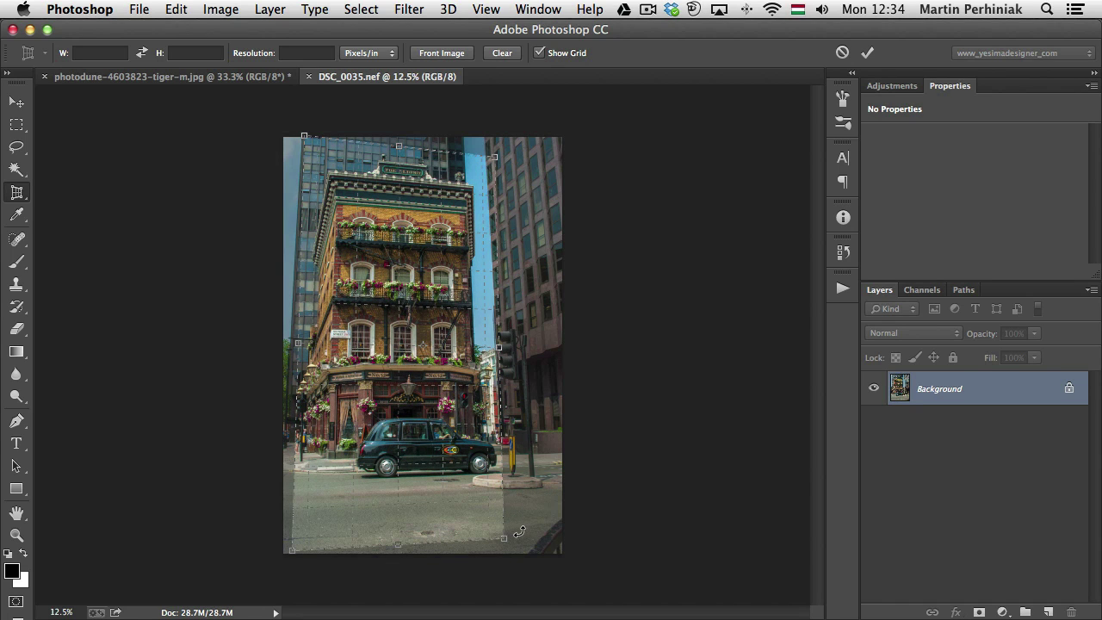
pyautogui.press('Right')
pyautogui.press('Right')
pyautogui.press('Right')
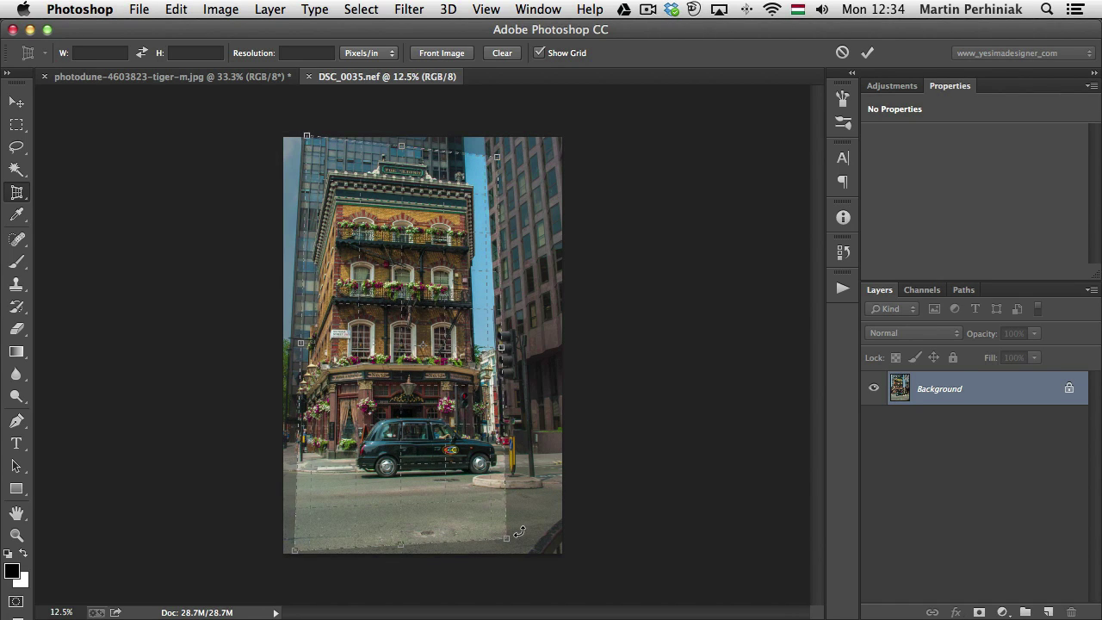
pyautogui.press('Left')
pyautogui.press('Return')
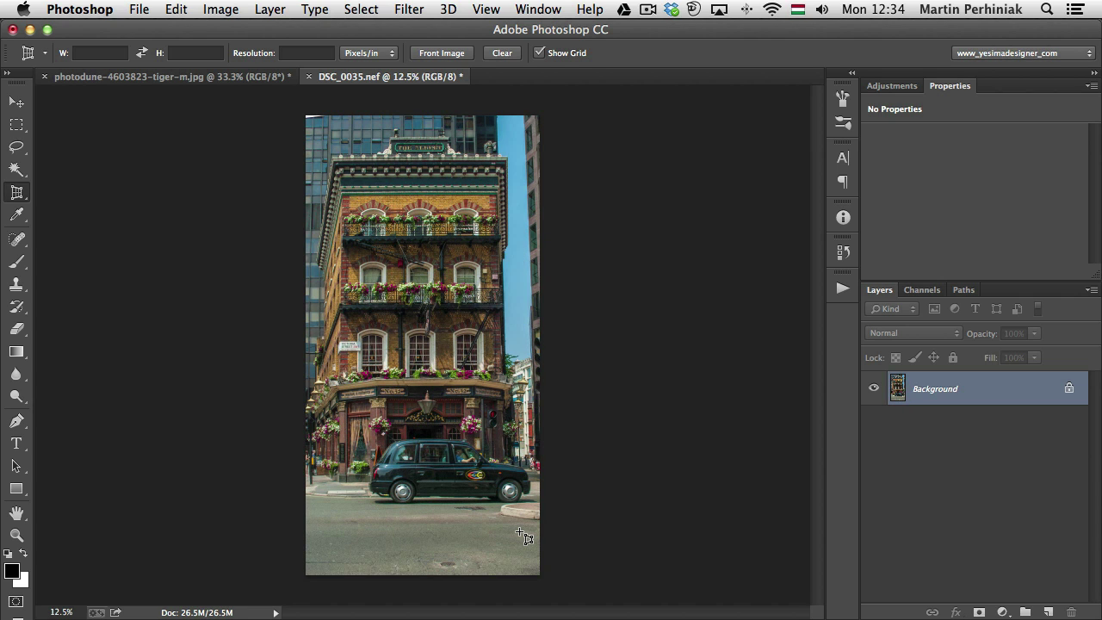
pyautogui.press('v')
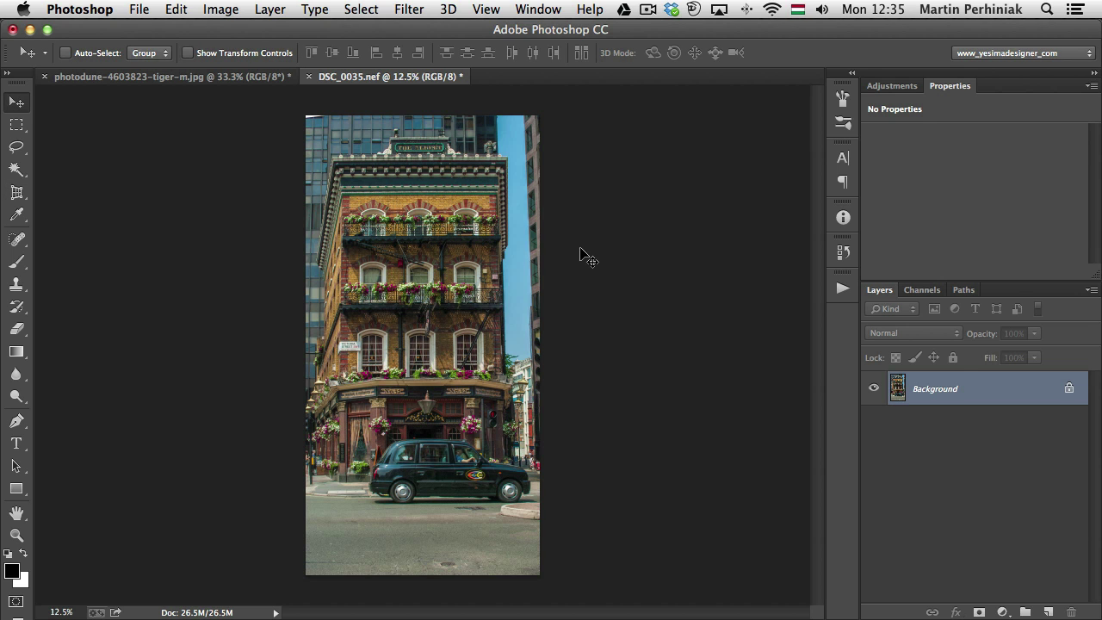
# Step: Undo the perspective crop and bring the original street photo into the Camera Raw Filter
pyautogui.press('super+z')
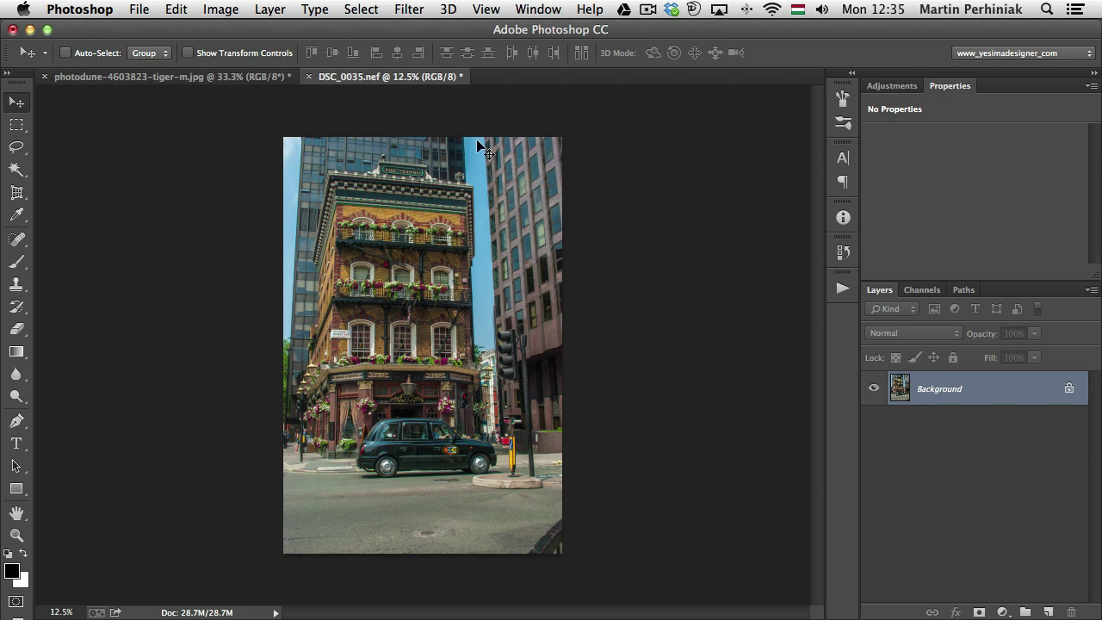
pyautogui.click(379, 8)
pyautogui.moveTo(407, 8)
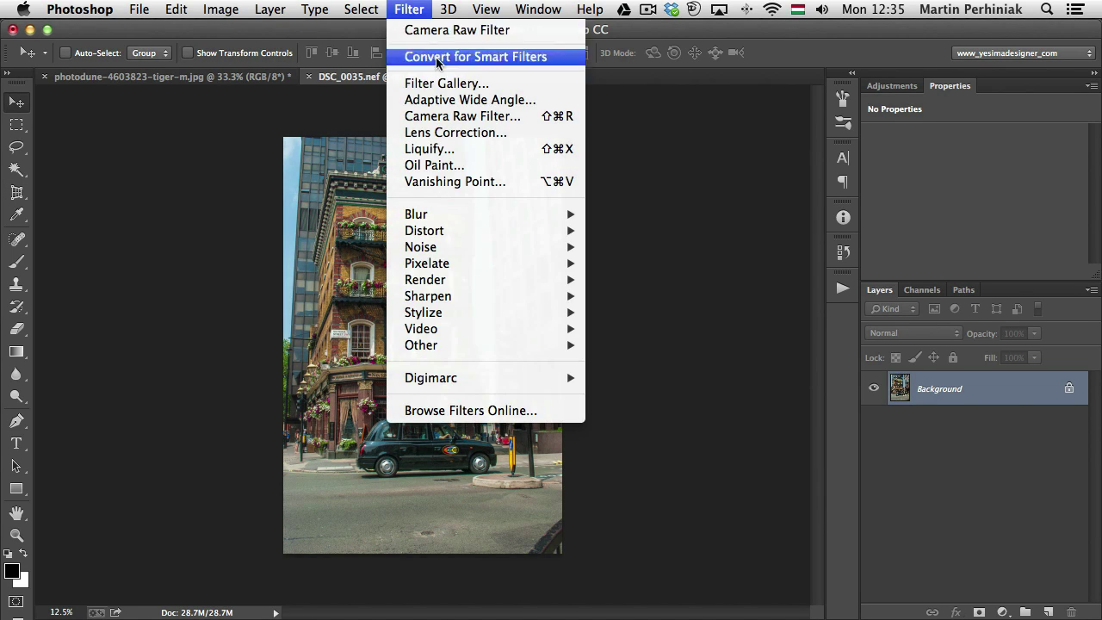
pyautogui.click(468, 122)
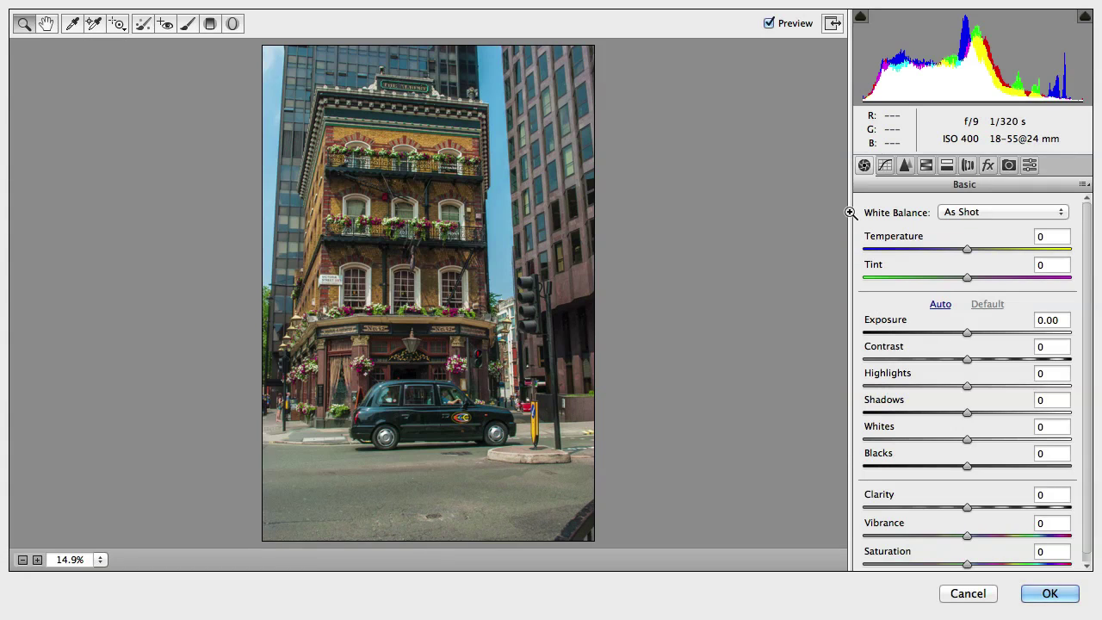
# Step: Apply Auto Upright from Lens Corrections > Manual in Camera Raw and confirm with OK
pyautogui.click(965, 168)
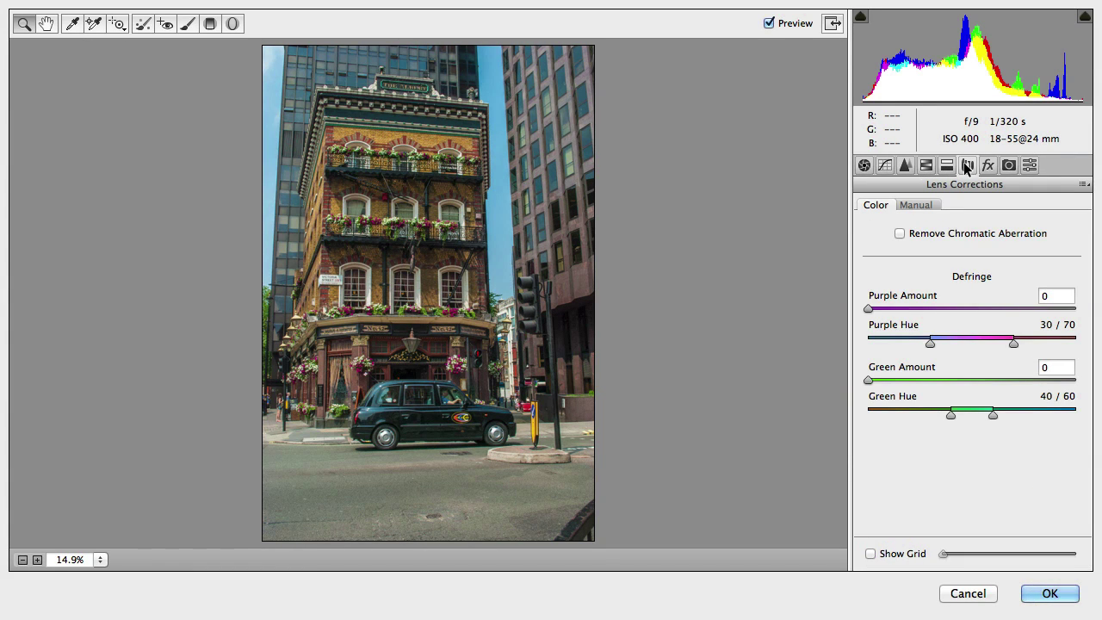
pyautogui.click(923, 208)
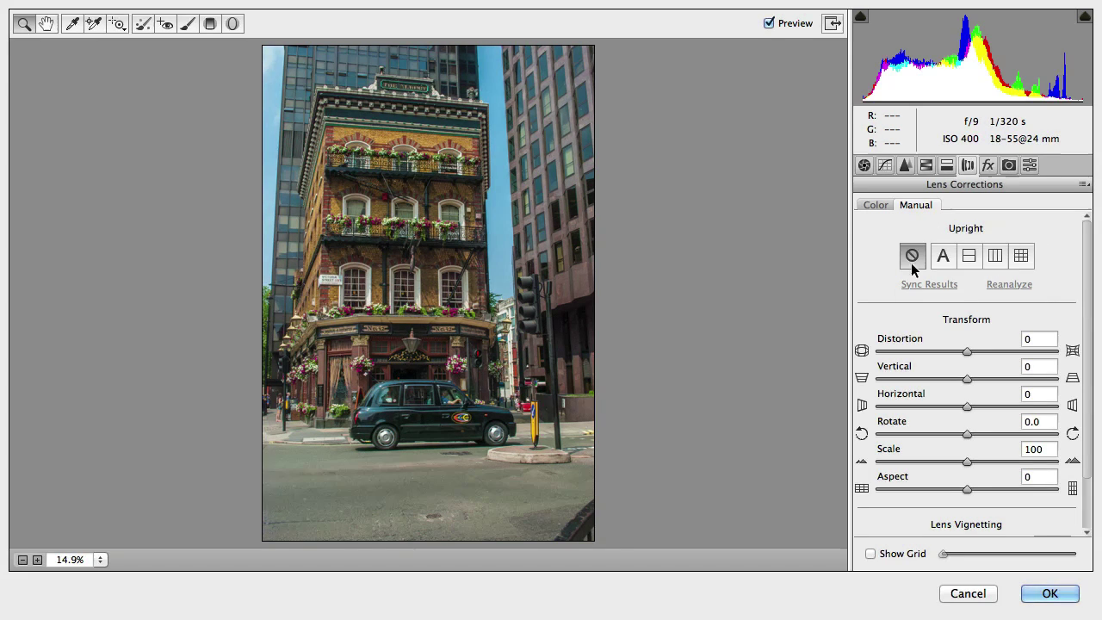
pyautogui.click(951, 257)
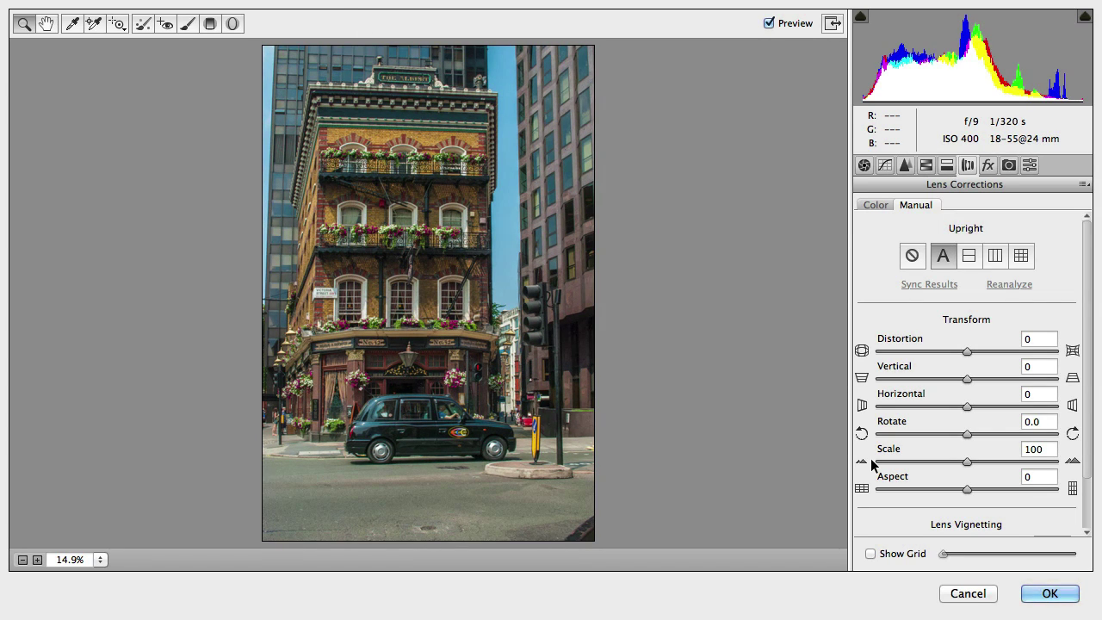
pyautogui.press('Return')
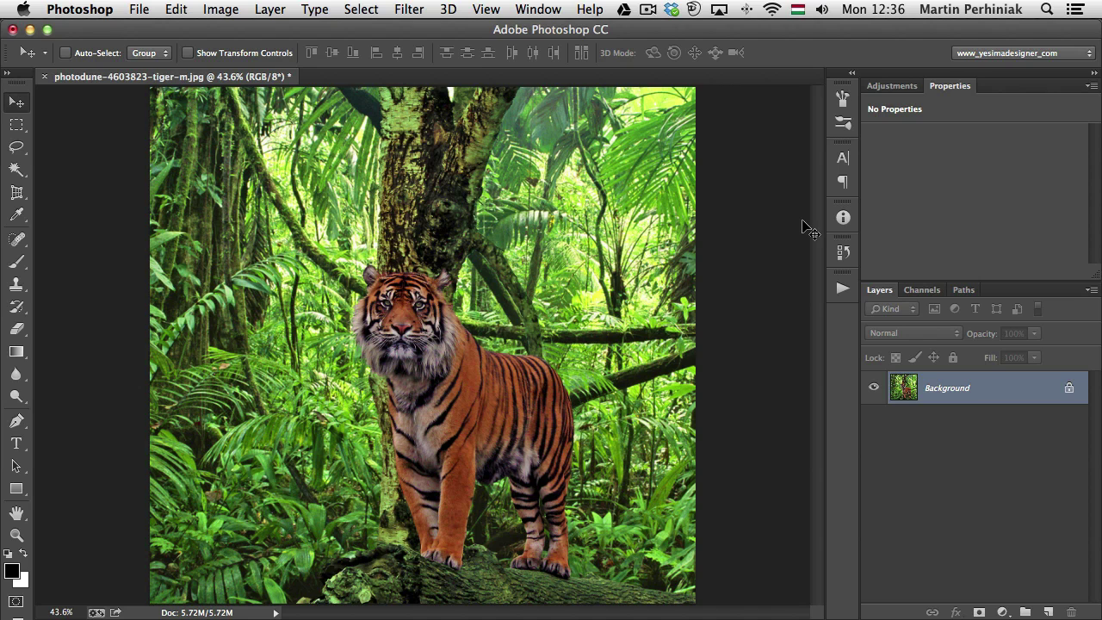
# Step: Zoom out, switch to the Crop tool, and turn on Delete Cropped Pixels
pyautogui.press('super+minus')
pyautogui.press('c')
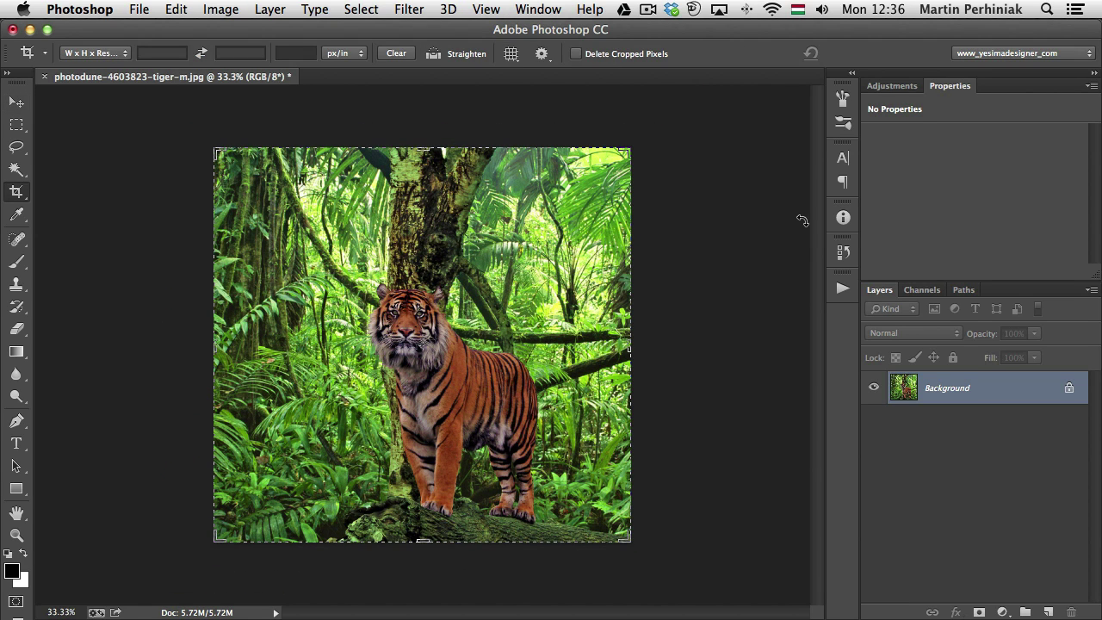
pyautogui.click(576, 53)
# Step: Apply a tighter trial crop around the tiger, then undo it to restore the full image
pyautogui.moveTo(628, 150); pyautogui.dragTo(600, 223)
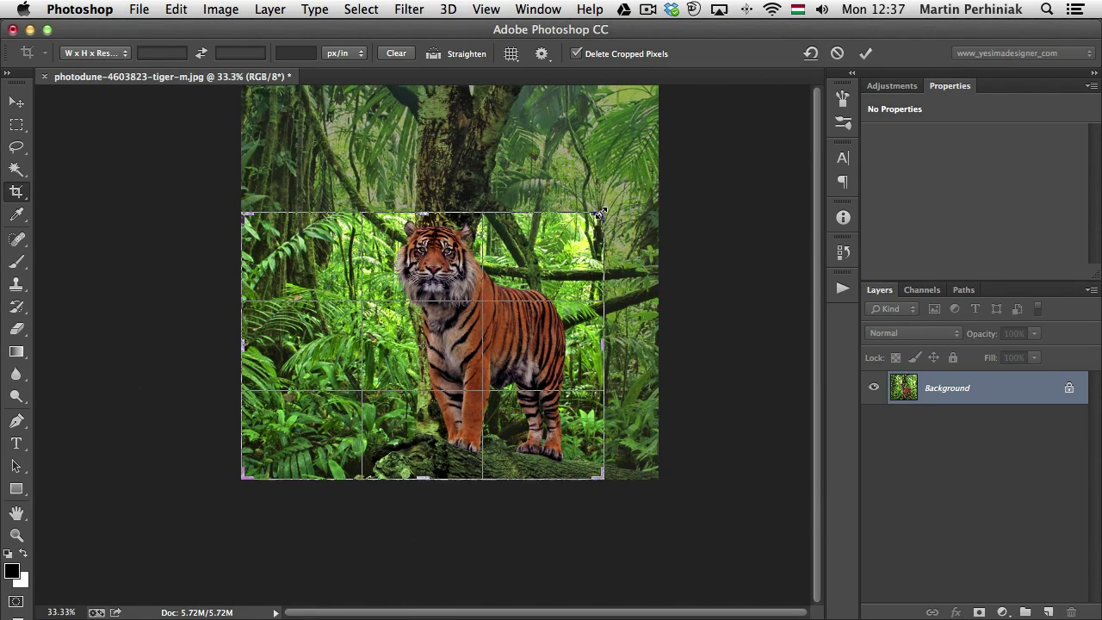
pyautogui.press('Return')
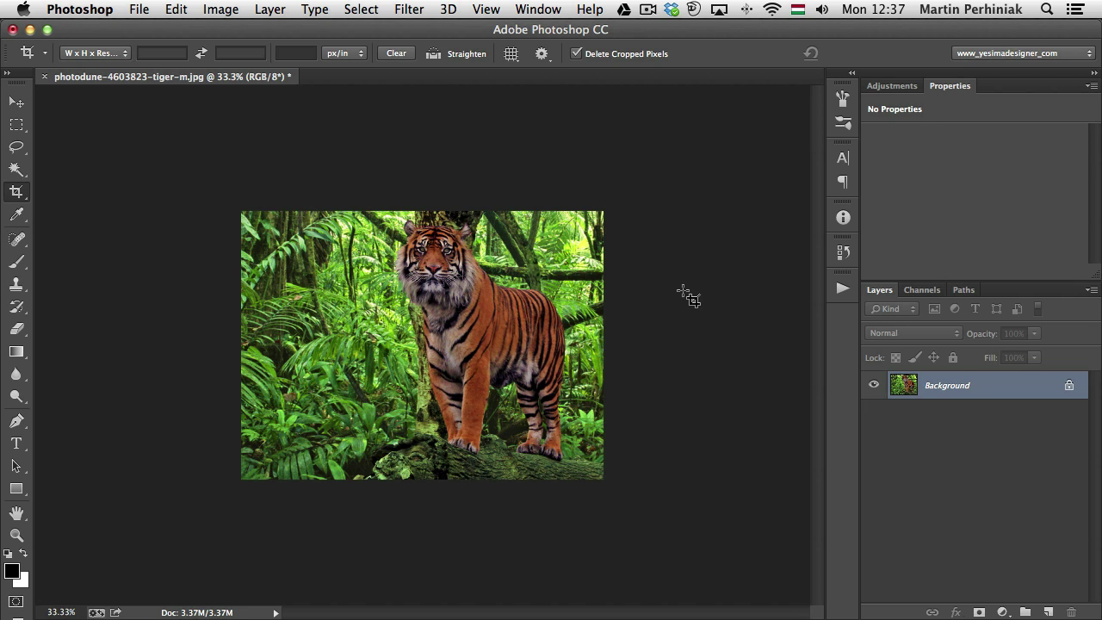
pyautogui.press('super+z')
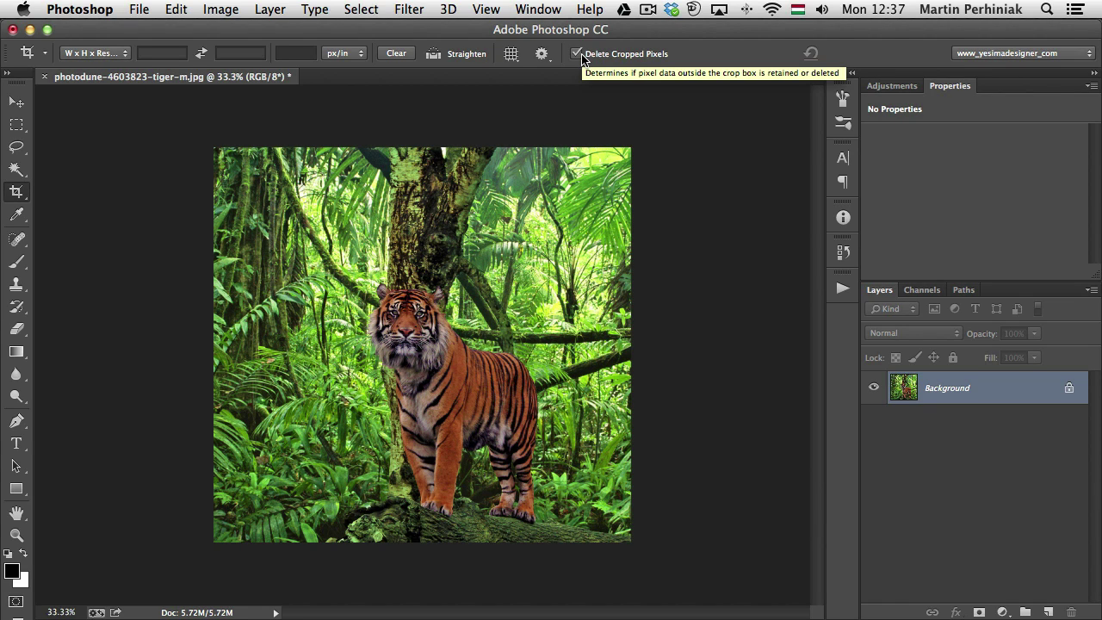
pyautogui.rightClick(1021, 382)
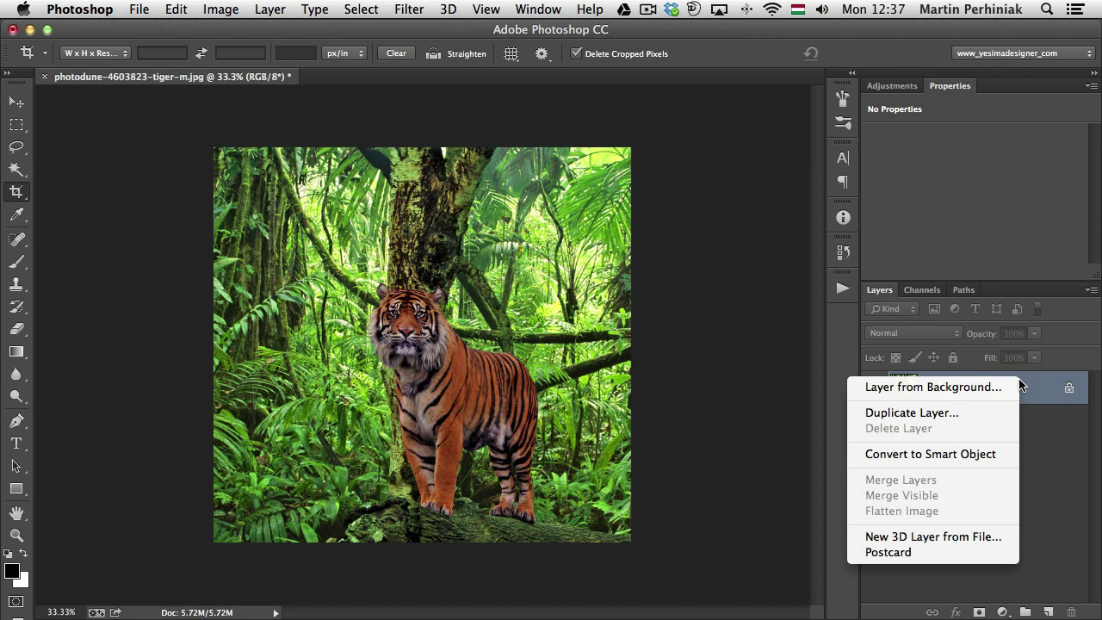
pyautogui.click(965, 455)
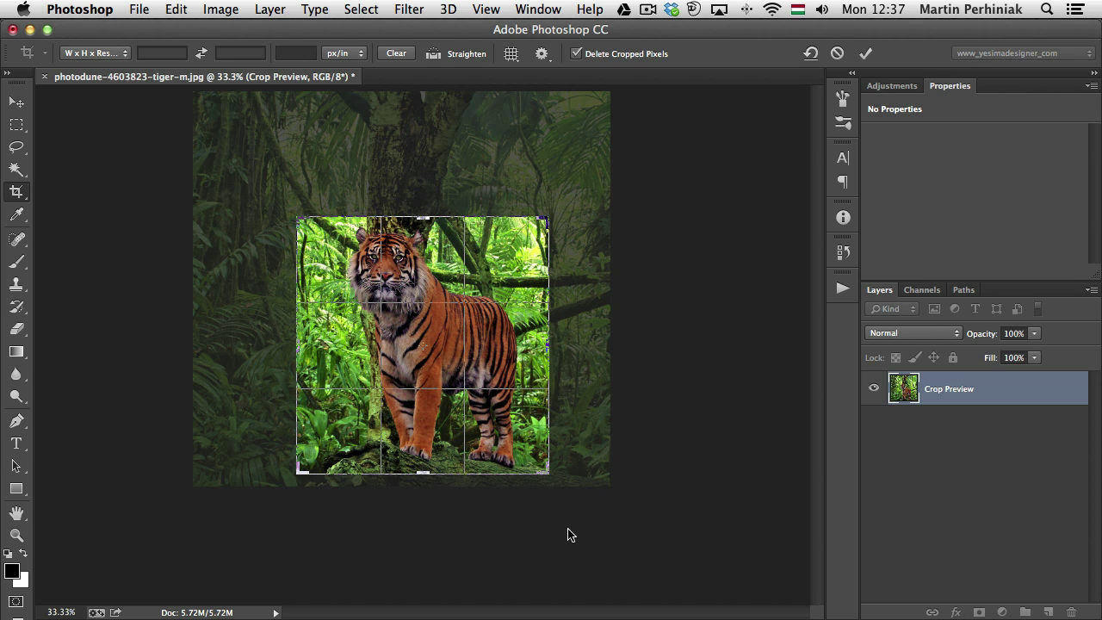
pyautogui.press('Return')
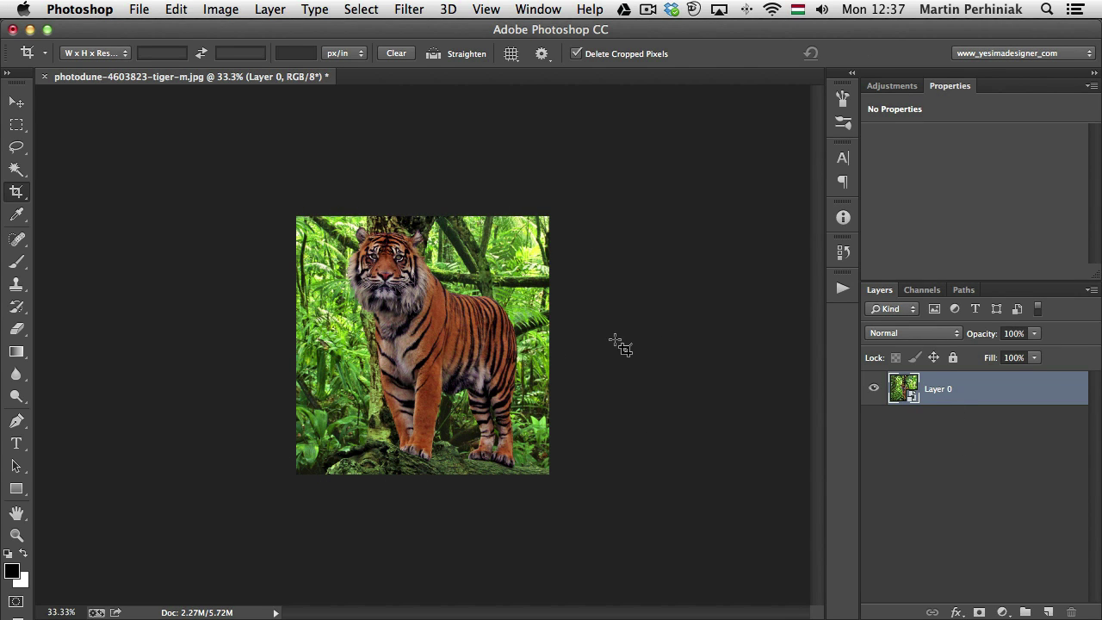
pyautogui.press('v')
pyautogui.moveTo(385, 322); pyautogui.dragTo(369, 306)
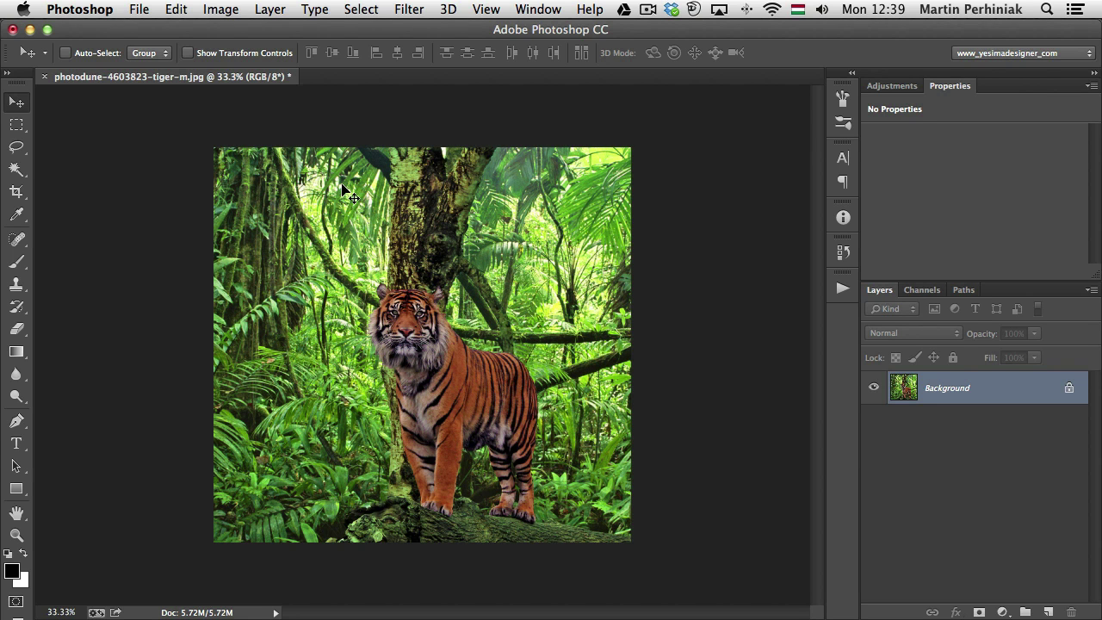
pyautogui.click(16, 191)
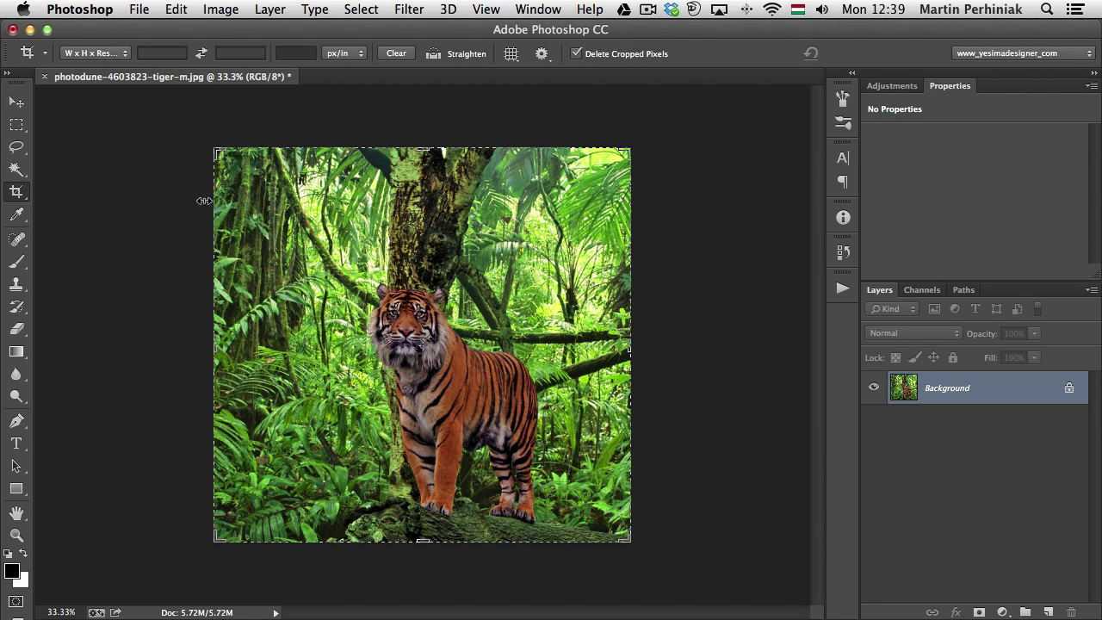
pyautogui.moveTo(215, 347); pyautogui.dragTo(112, 343)
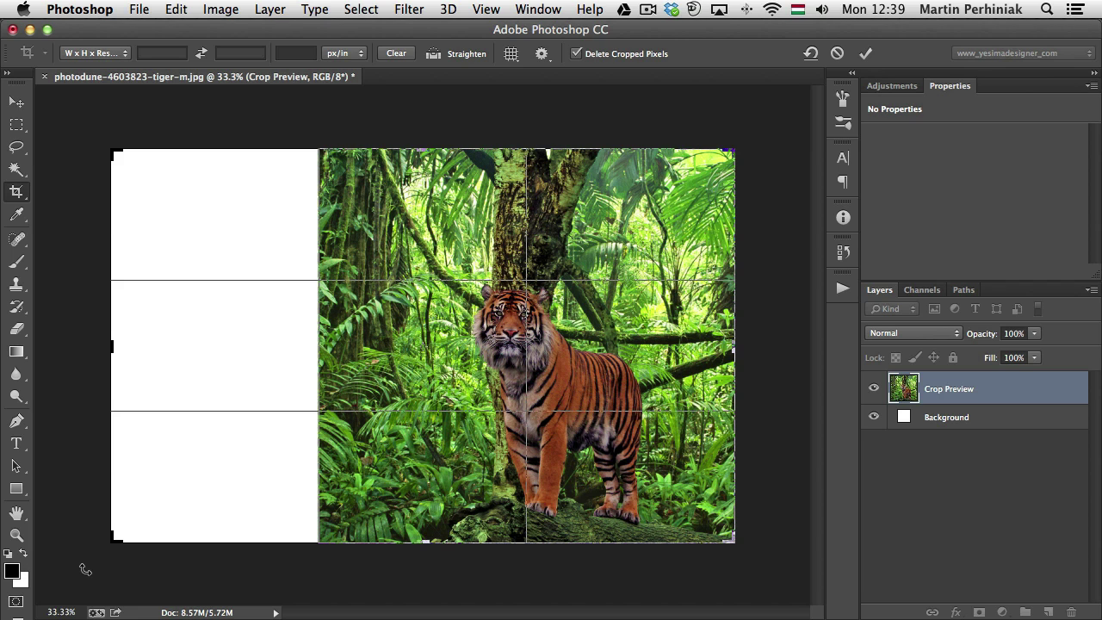
pyautogui.press('Return')
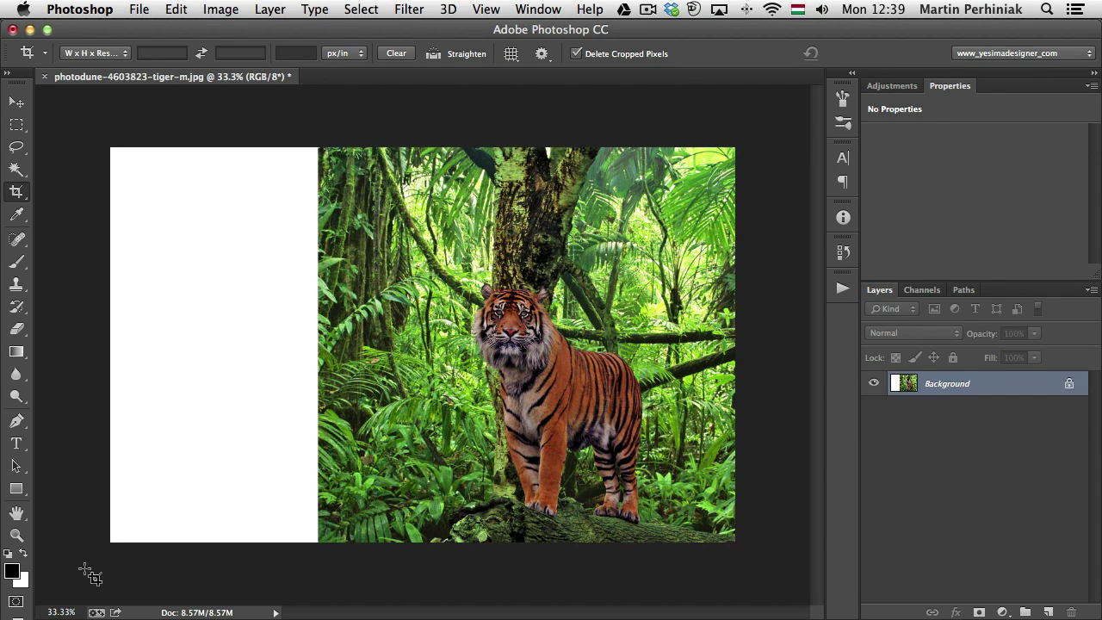
pyautogui.press('super+z')
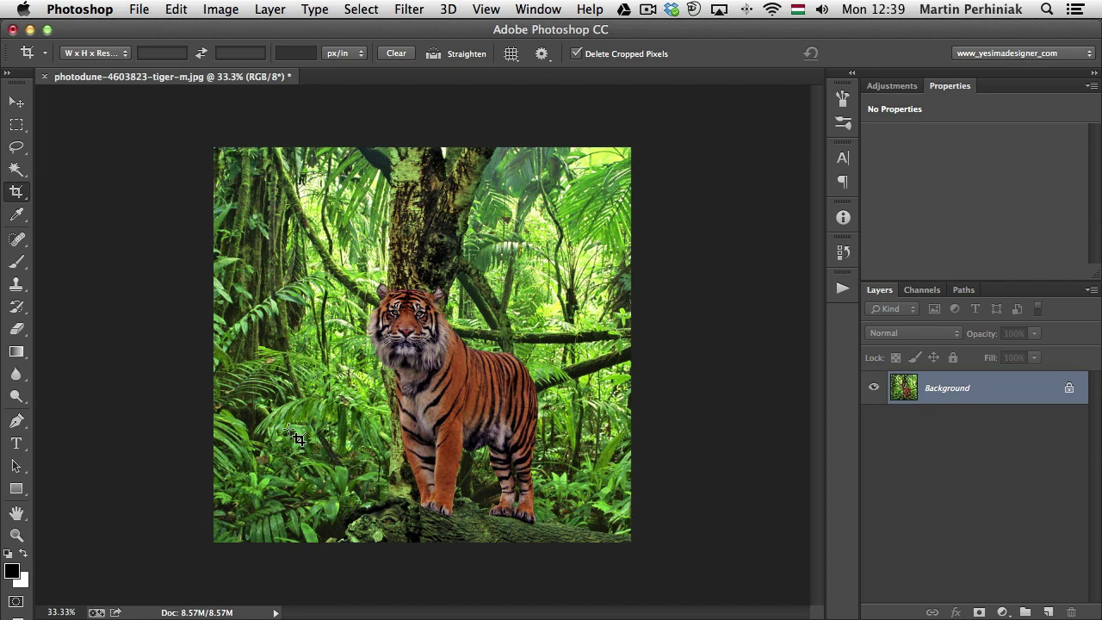
pyautogui.click(375, 310)
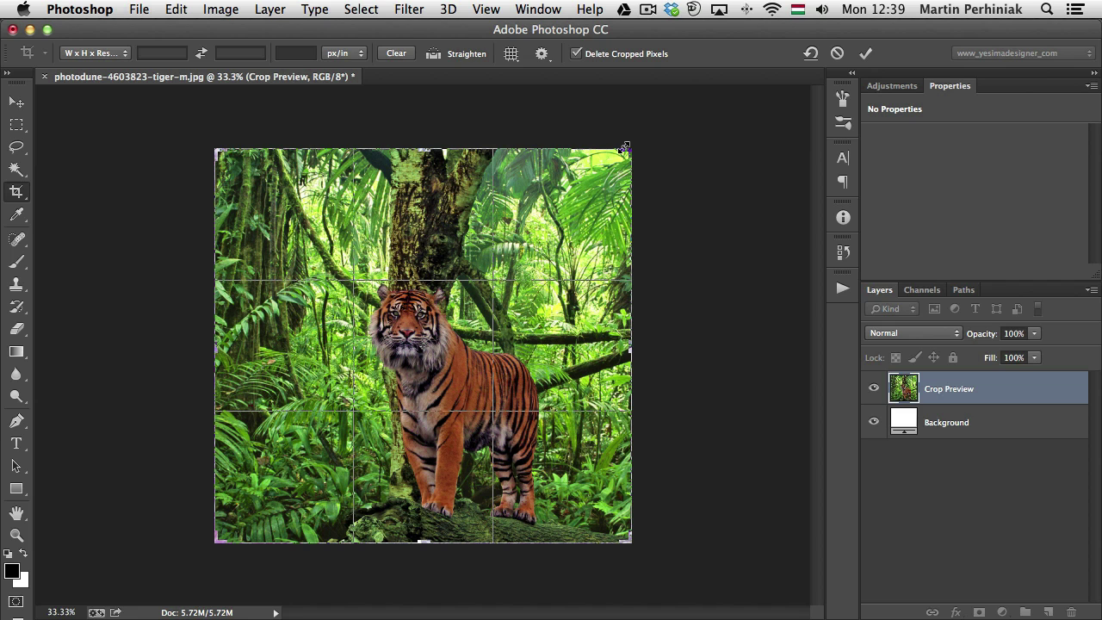
pyautogui.moveTo(625, 146); pyautogui.dragTo(702, 116)
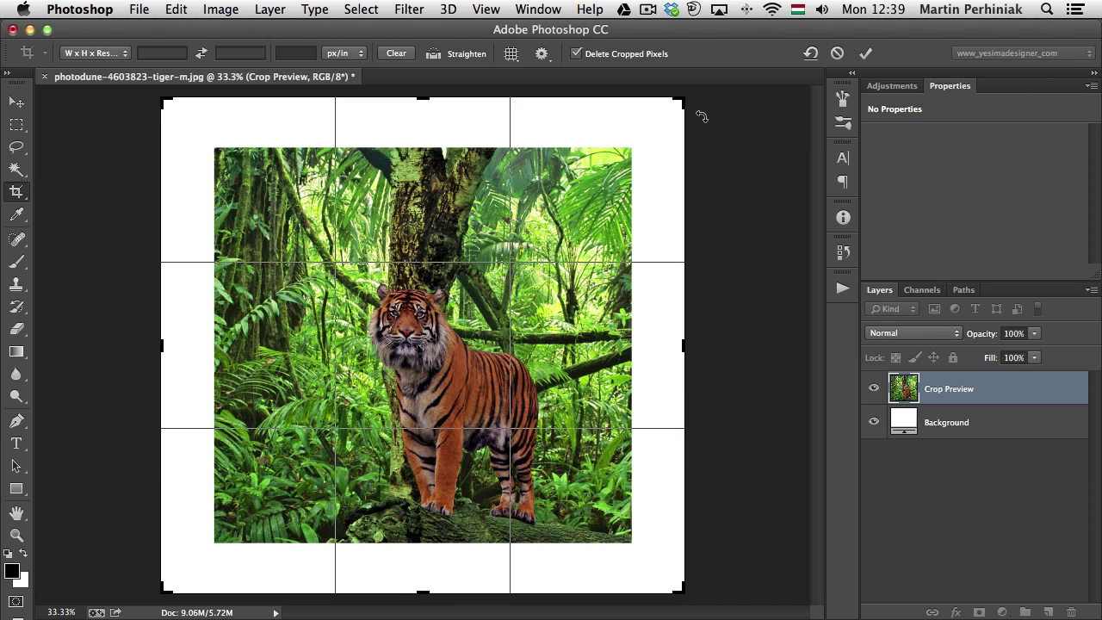
# Step: Cancel the enlarged crop and convert the Background into a regular Layer 0
pyautogui.press('Escape')
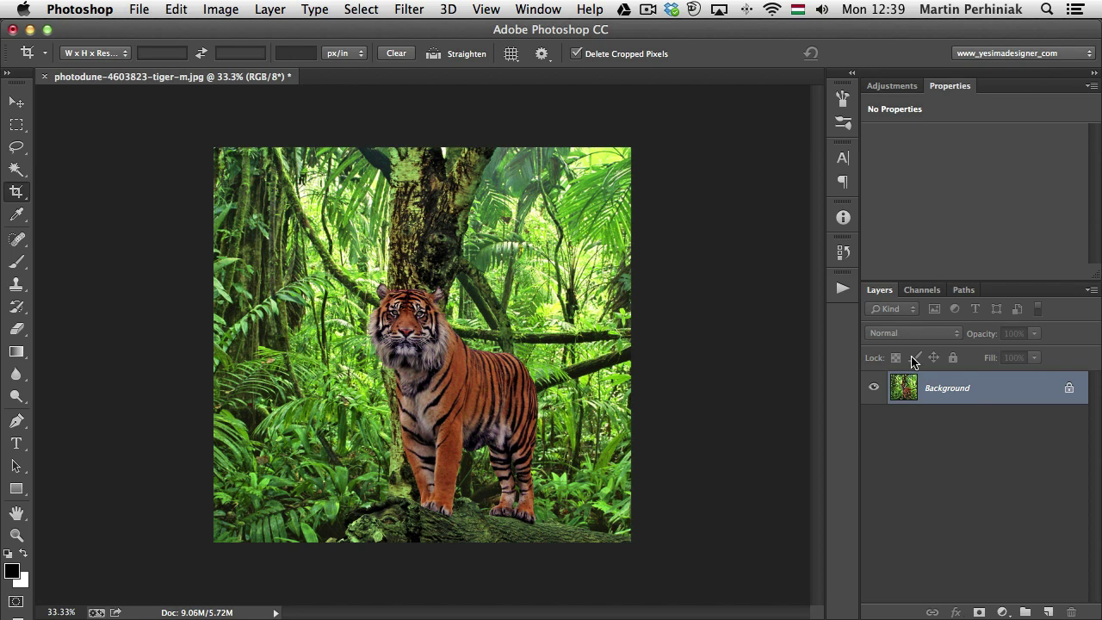
pyautogui.doubleClick(947, 389)
pyautogui.press('Return')
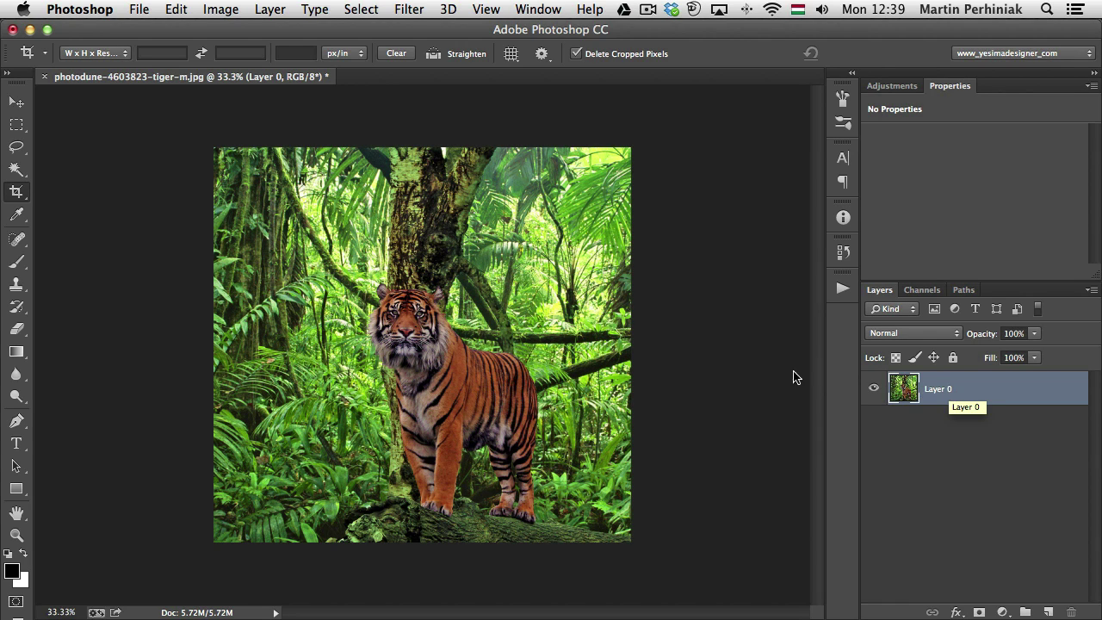
# Step: Enlarge the crop beyond the tiger photo on every side and apply it, leaving transparent margins
pyautogui.click(536, 272)
pyautogui.moveTo(630, 148); pyautogui.dragTo(677, 116)
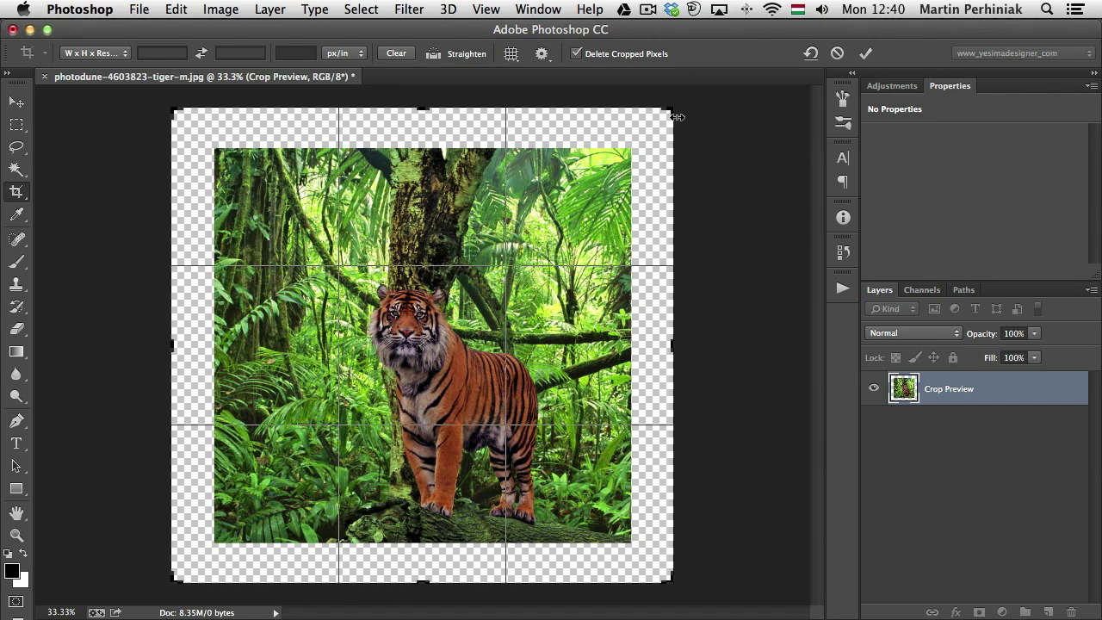
pyautogui.press('Return')
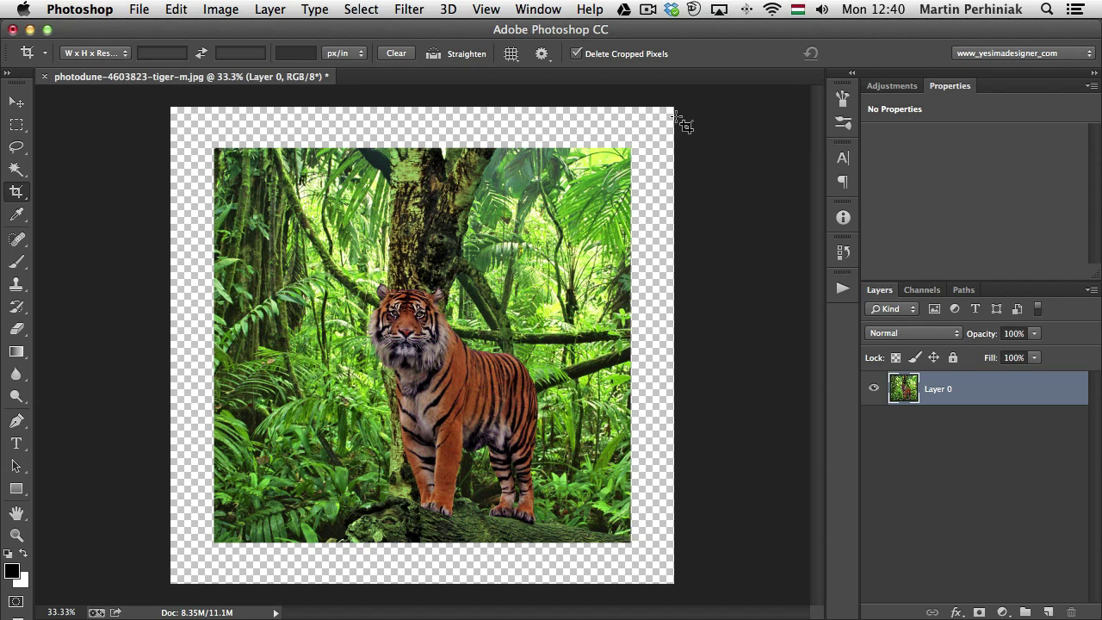
# Step: Browse the Image menu for Canvas Size, then close it without choosing anything
pyautogui.click(226, 8)
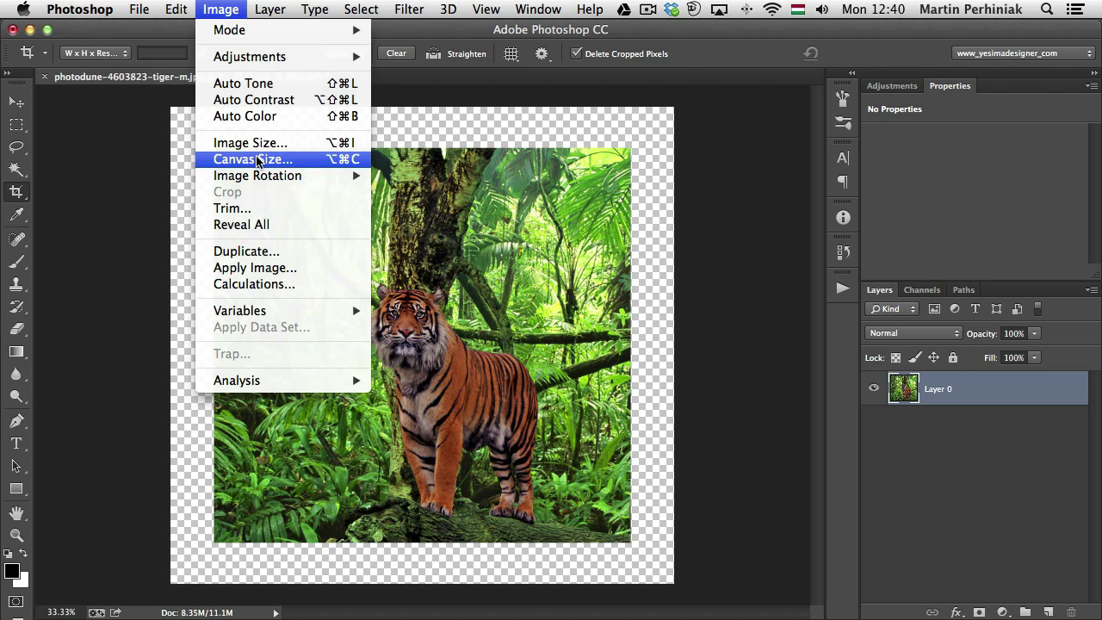
pyautogui.click(15, 196)
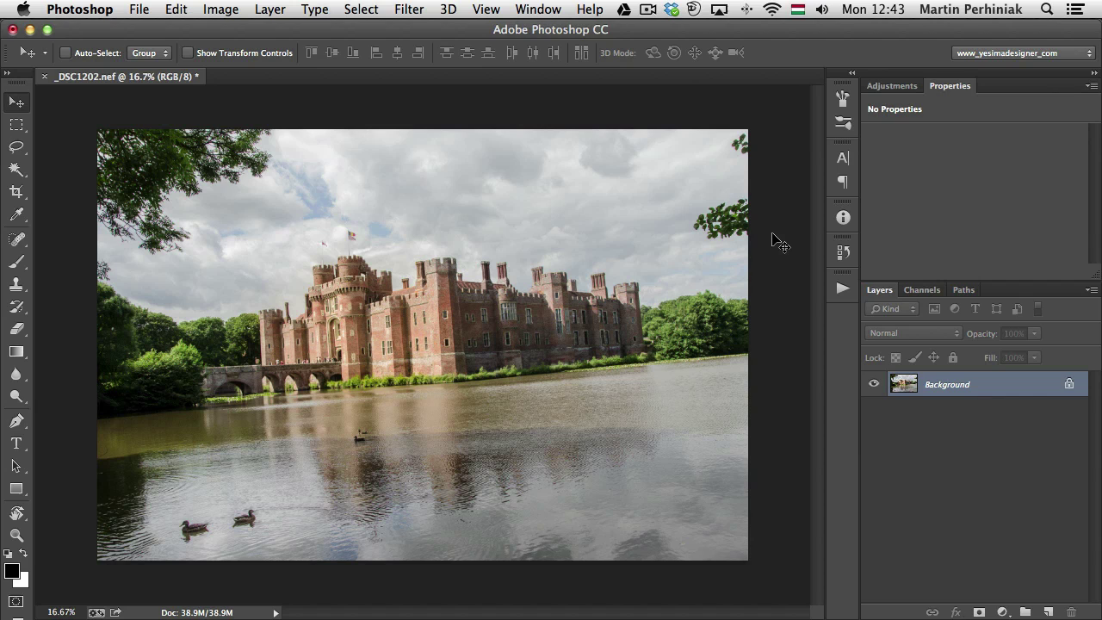
# Step: Level the castle photo by drawing a Straighten line along the castle base, then commit the crop
pyautogui.click(17, 192)
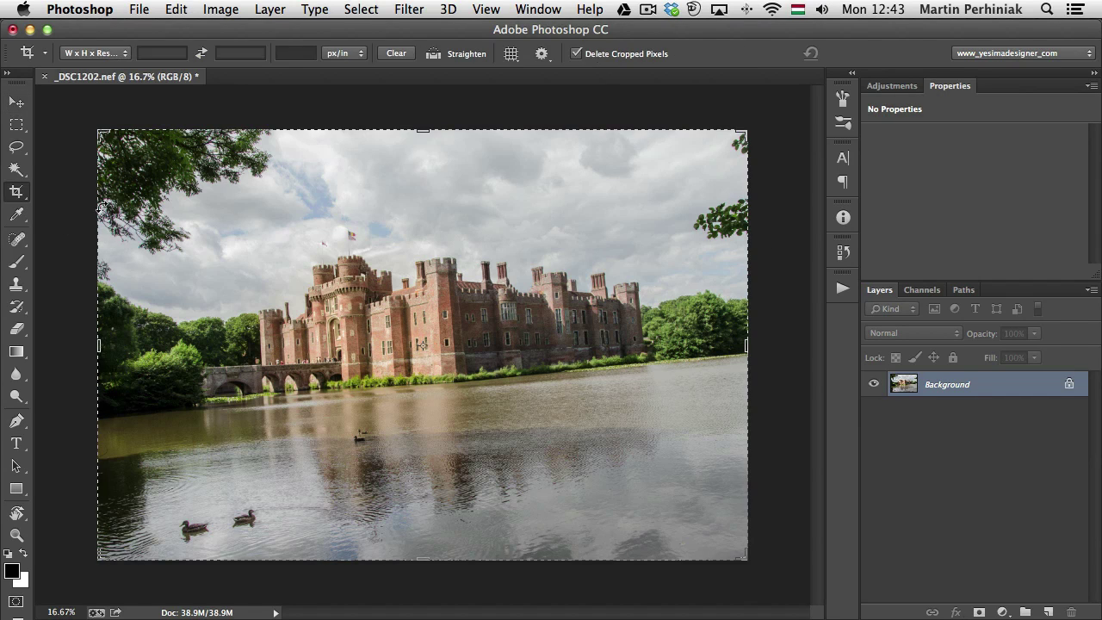
pyautogui.click(432, 54)
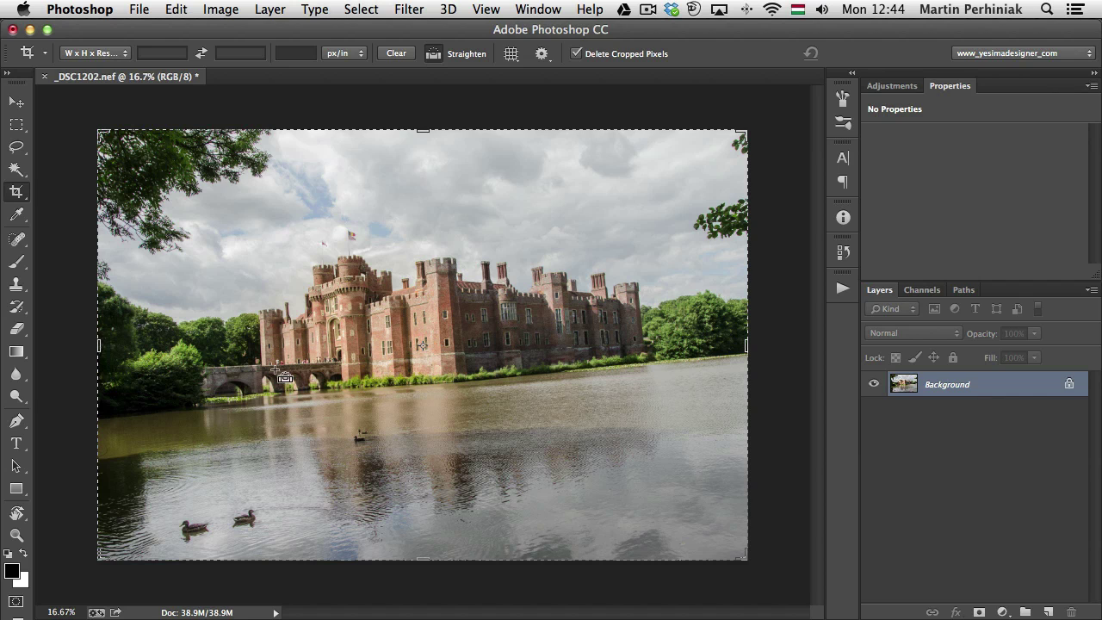
pyautogui.moveTo(361, 378); pyautogui.dragTo(354, 286)
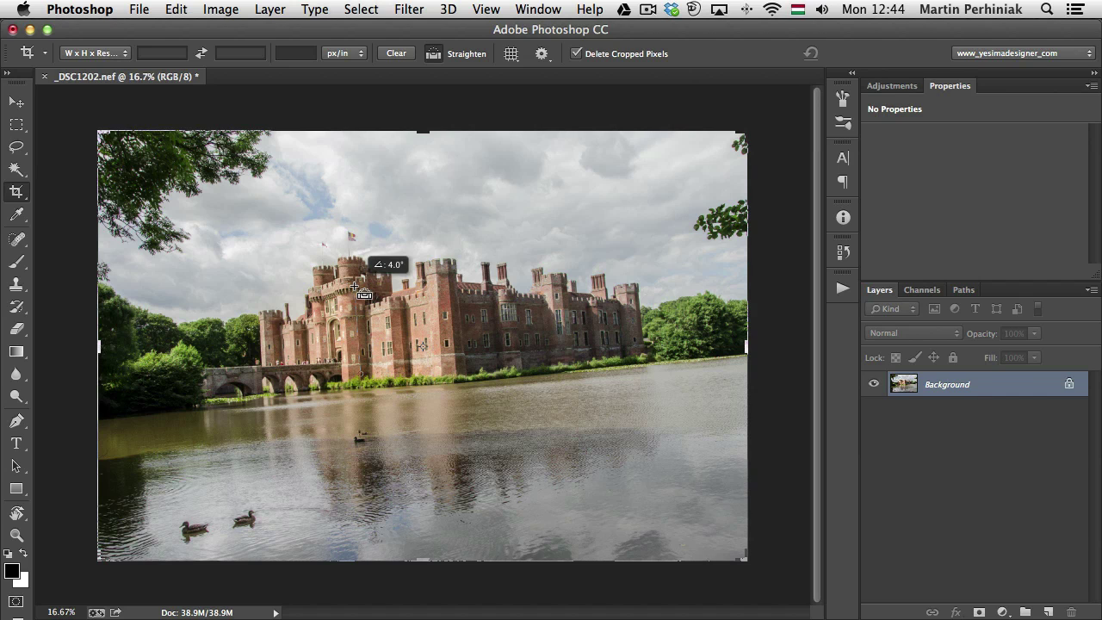
pyautogui.moveTo(354, 287); pyautogui.dragTo(354, 286)
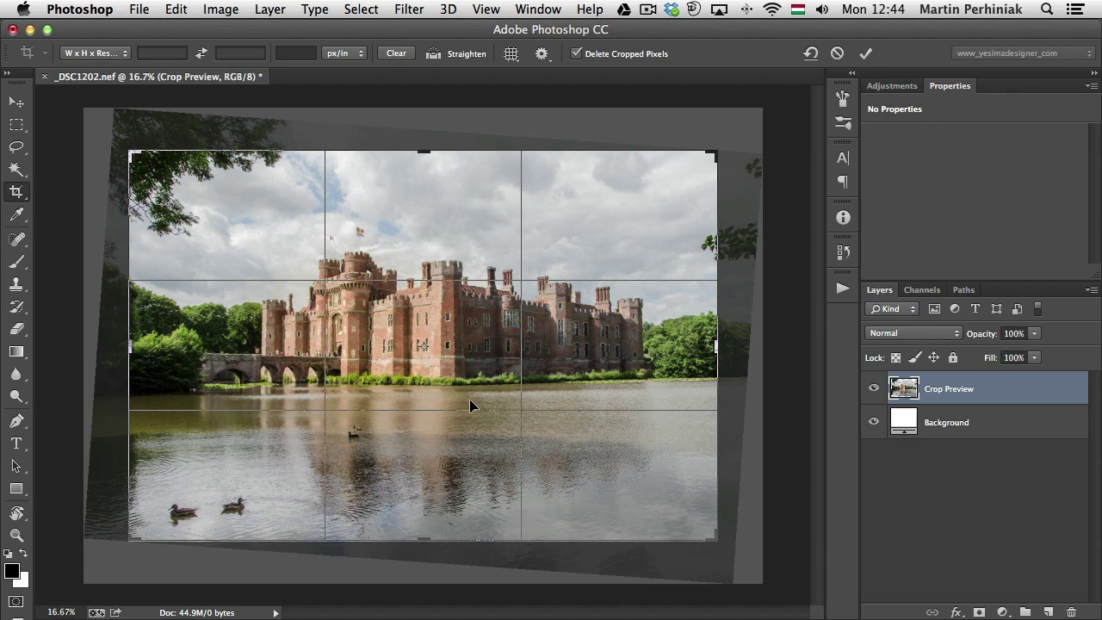
pyautogui.press('Return')
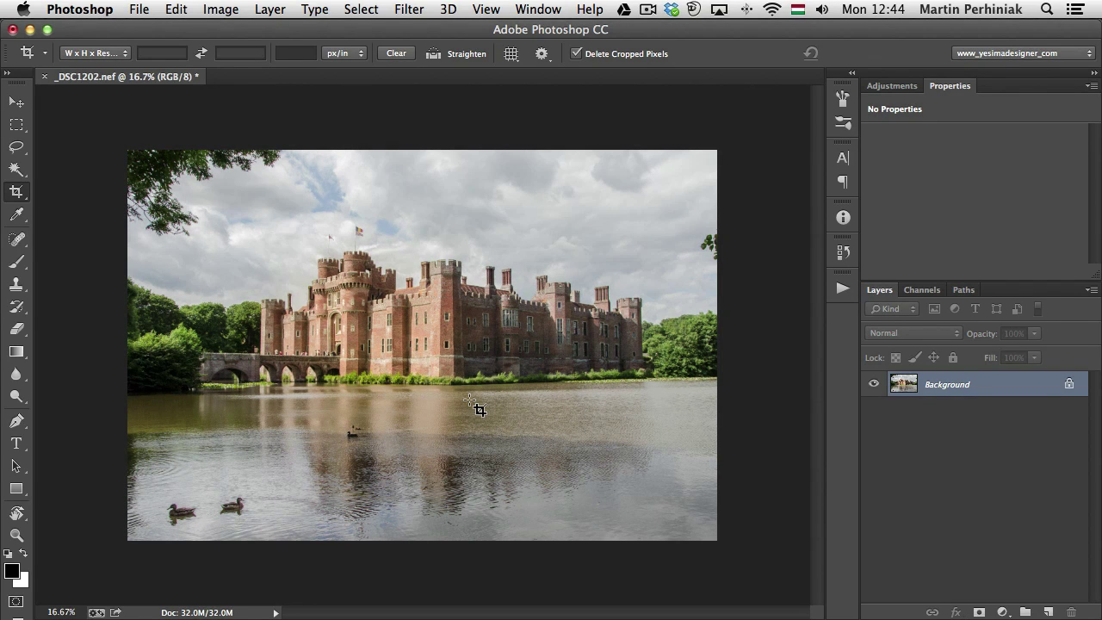
pyautogui.press('v')
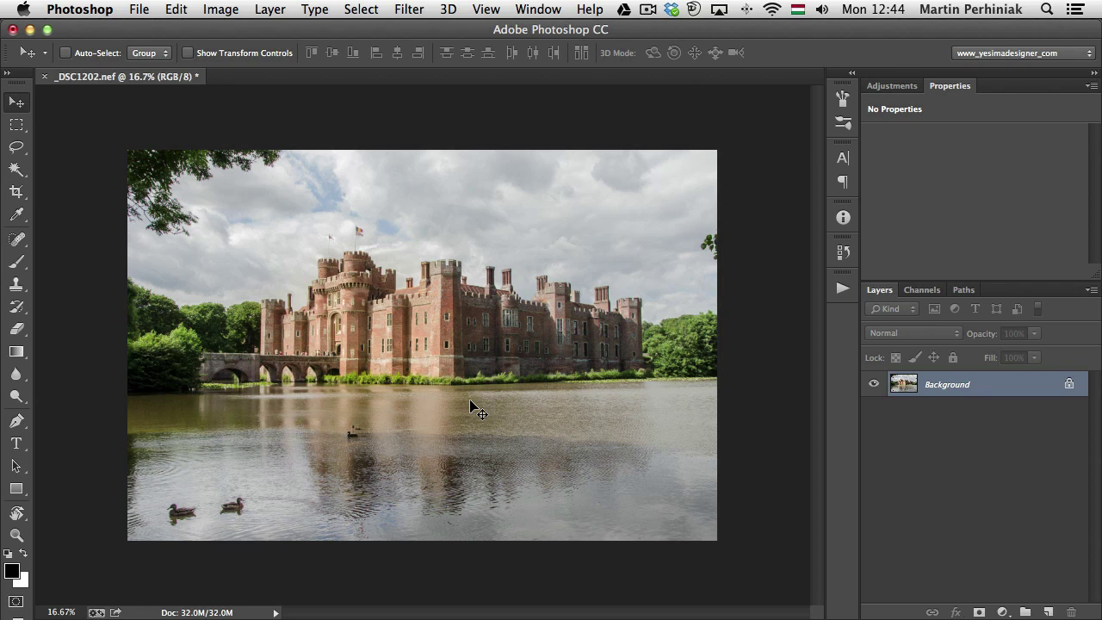